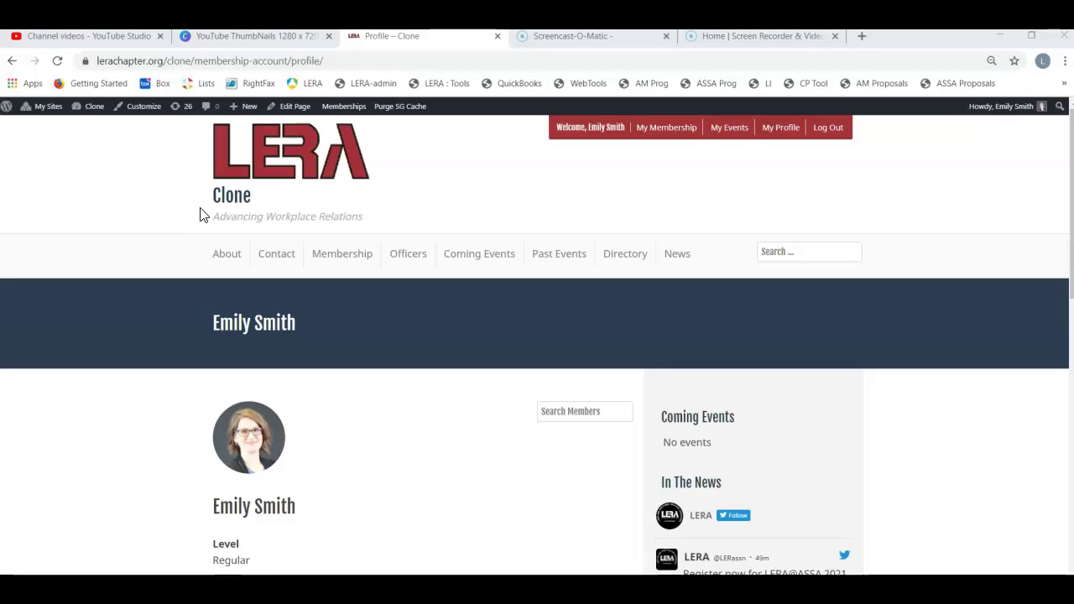
Go to the Membership Levels page listing Regular $50.00, Student $10.00 and Organization $150.00
left_click(340, 258)
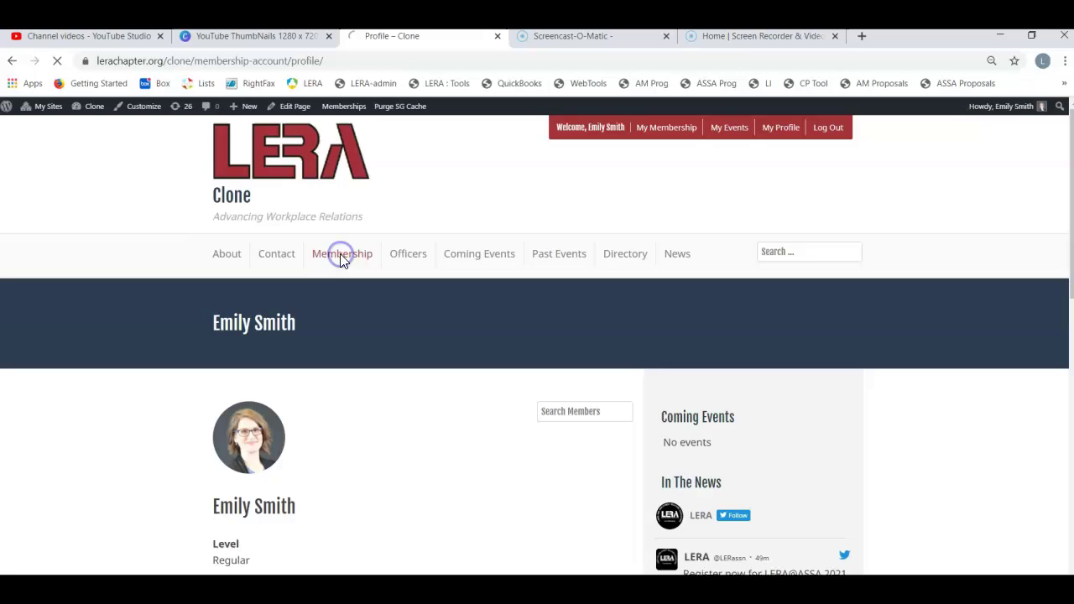
Open the Contact page showing the 'New Officer Name Here' placeholder contact block
left_click(278, 260)
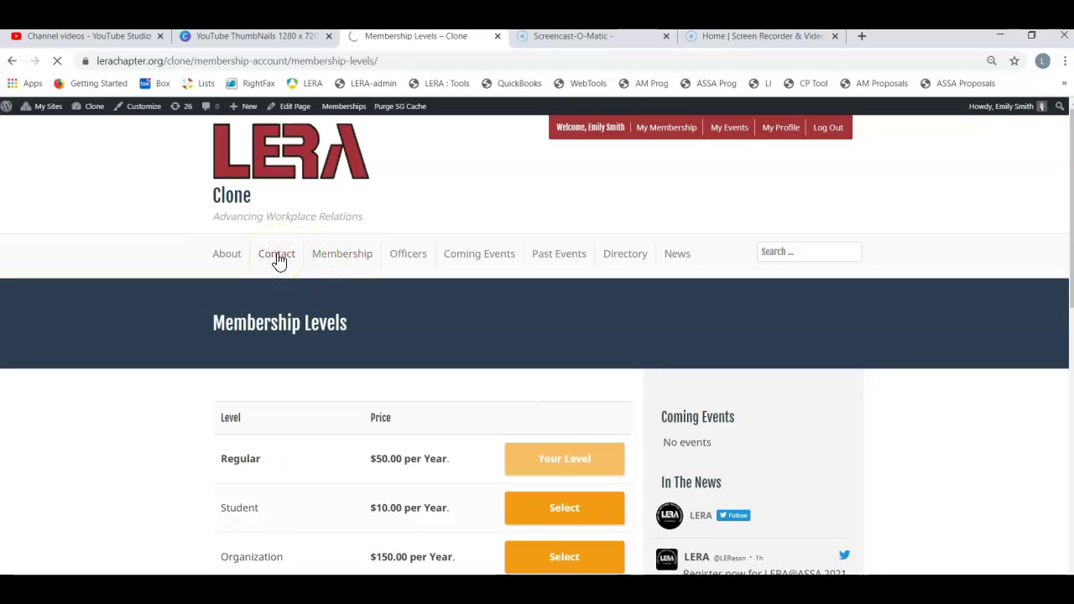
left_click(225, 259)
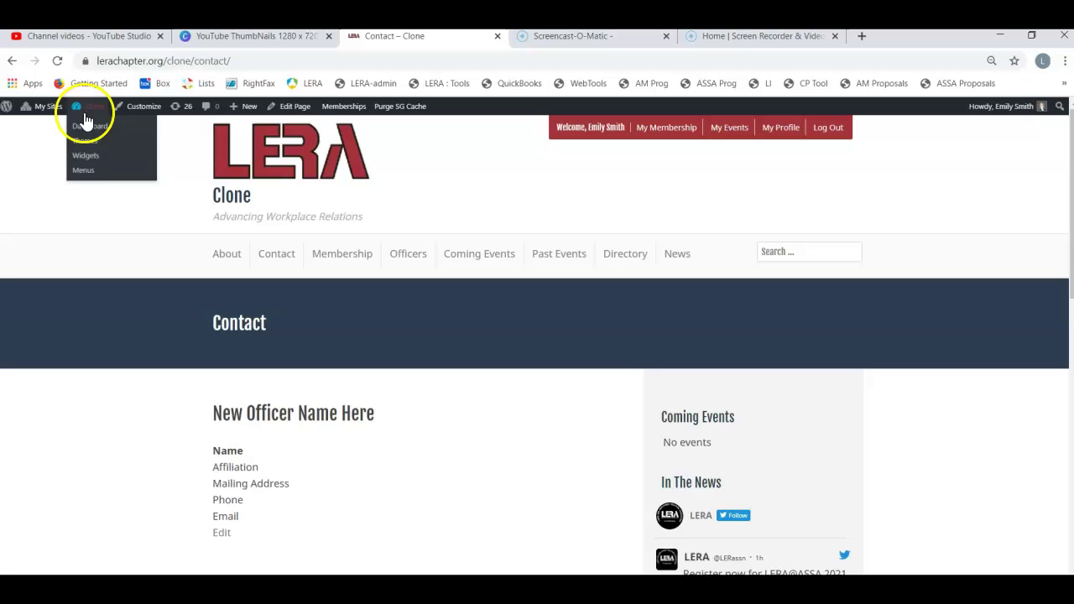
Switch to the Clone site's admin Dashboard and select the whole wp-admin address
left_click(93, 130)
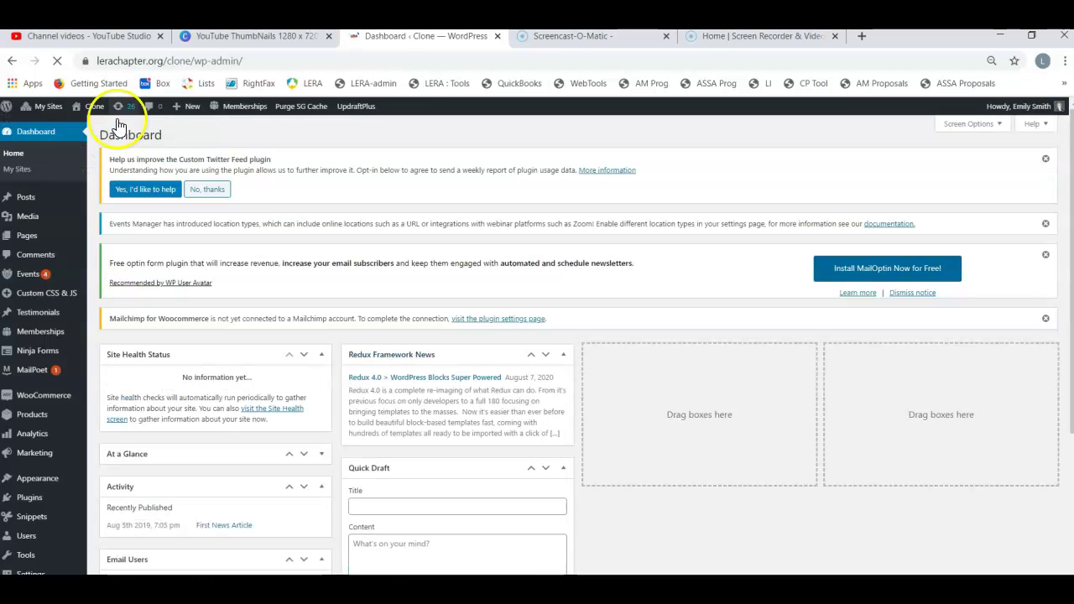
left_click(257, 60)
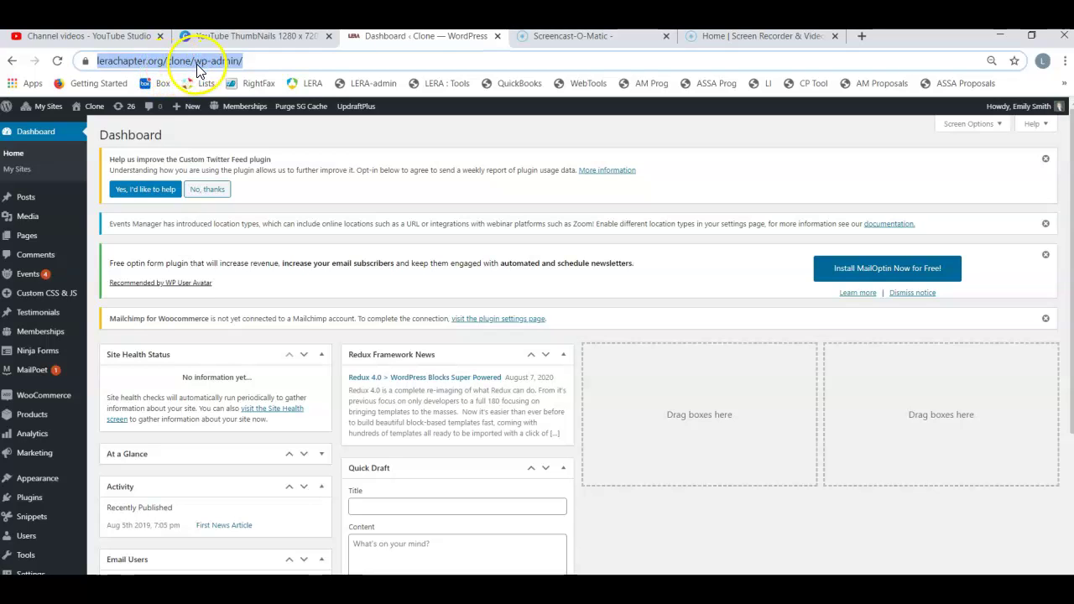
left_click(246, 63)
key("ctrl+a")
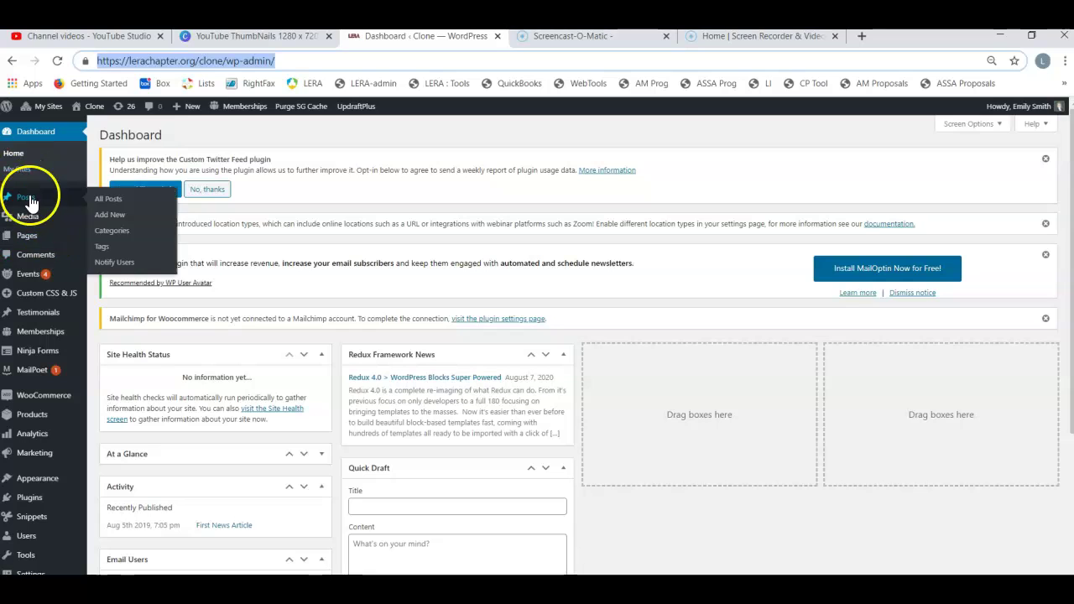
Browse the menus in the admin sidebar
mouse_move(29, 275)
mouse_move(28, 332)
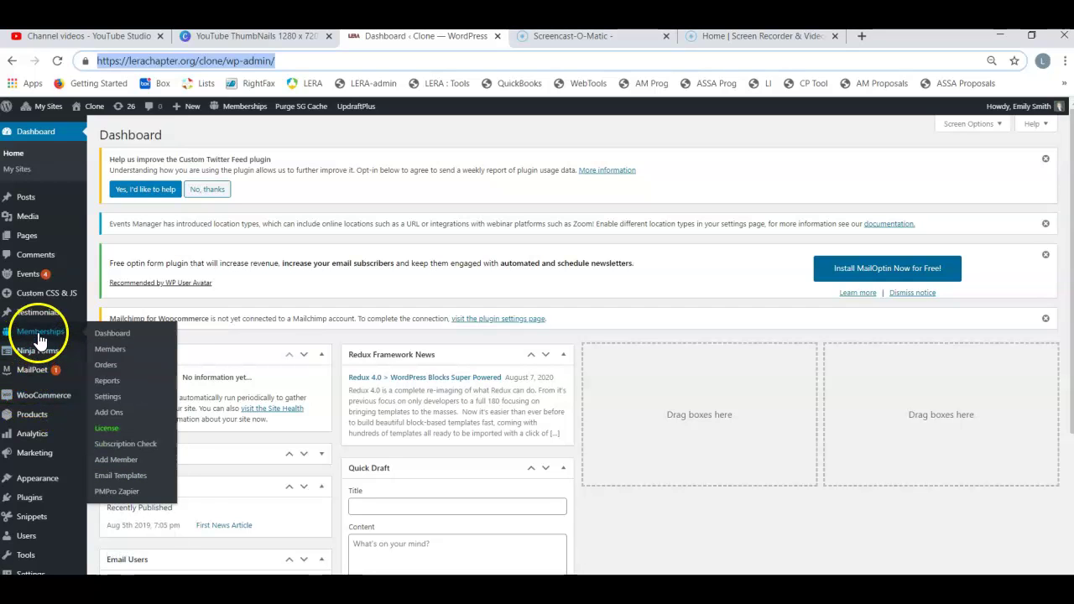
mouse_move(25, 483)
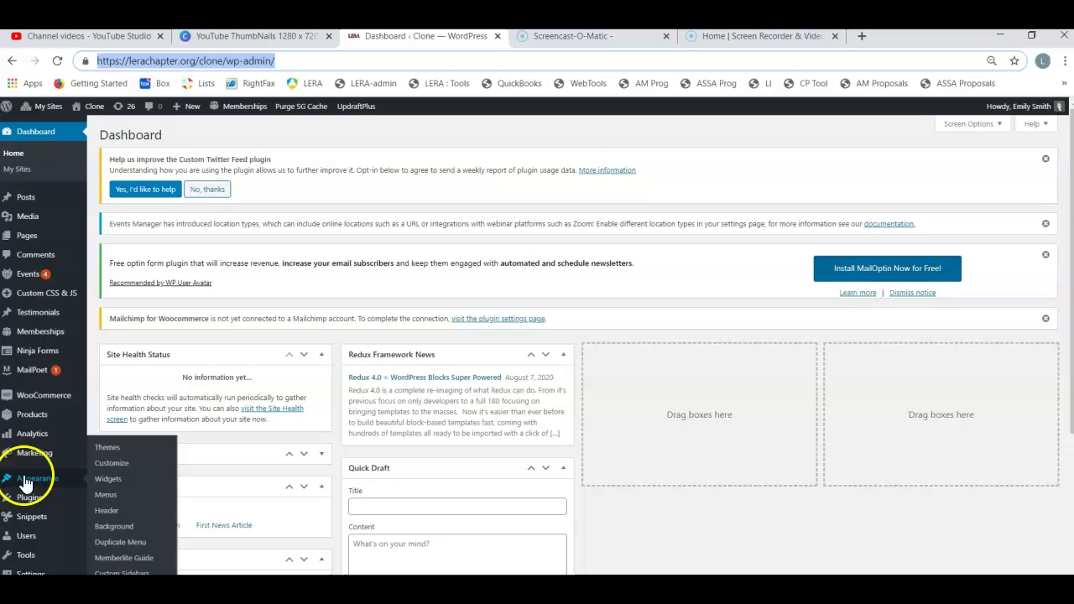
scroll(39, 313, "down", 1)
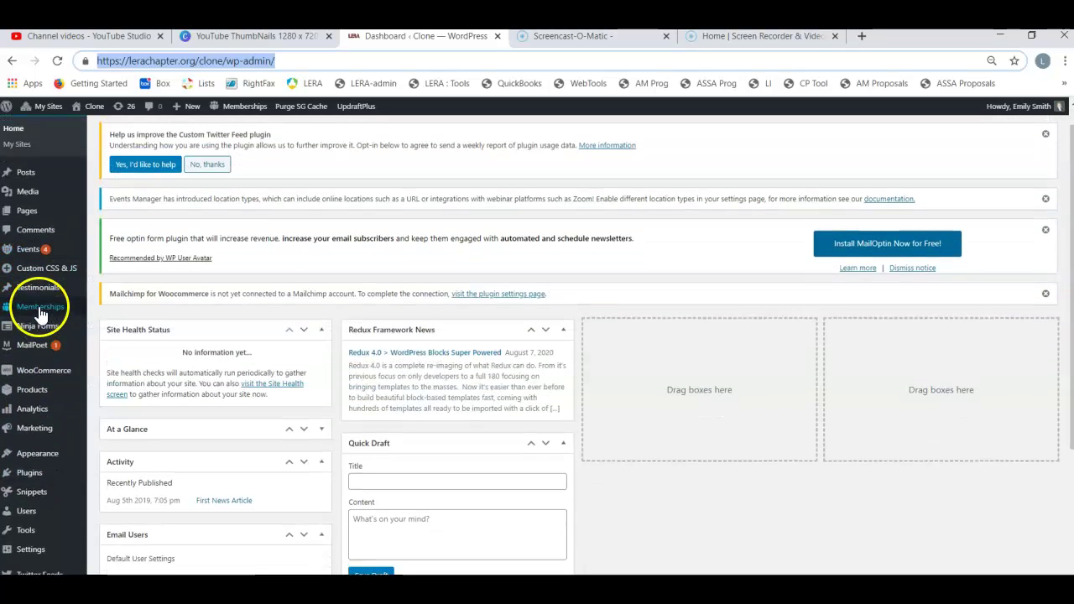
Preview the '5 Minute User Guide' draft from MailPoet's newsletter list in a new tab
left_click(111, 356)
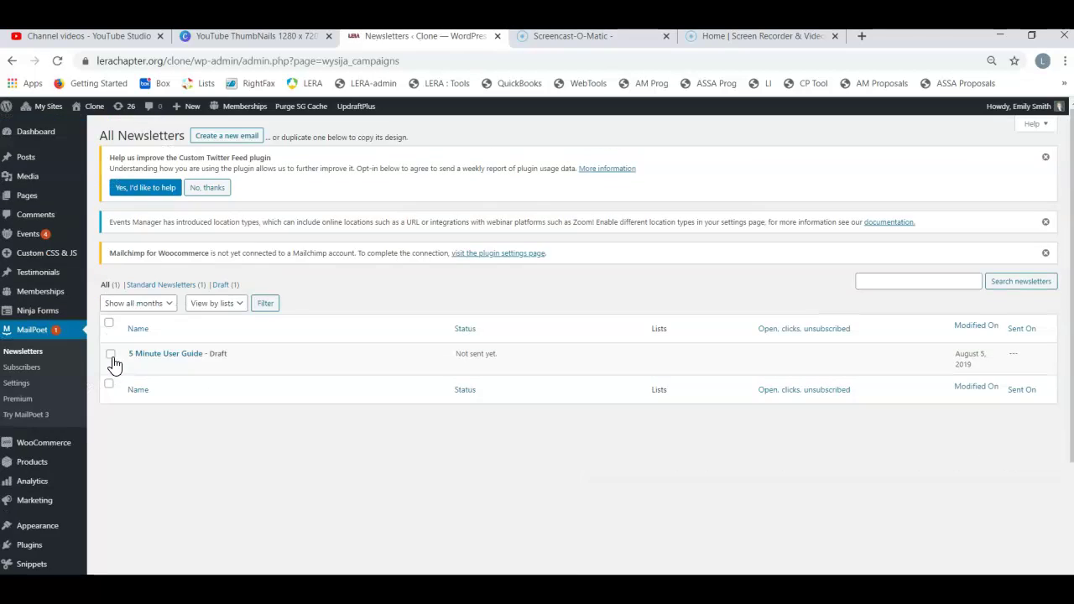
left_click(133, 356)
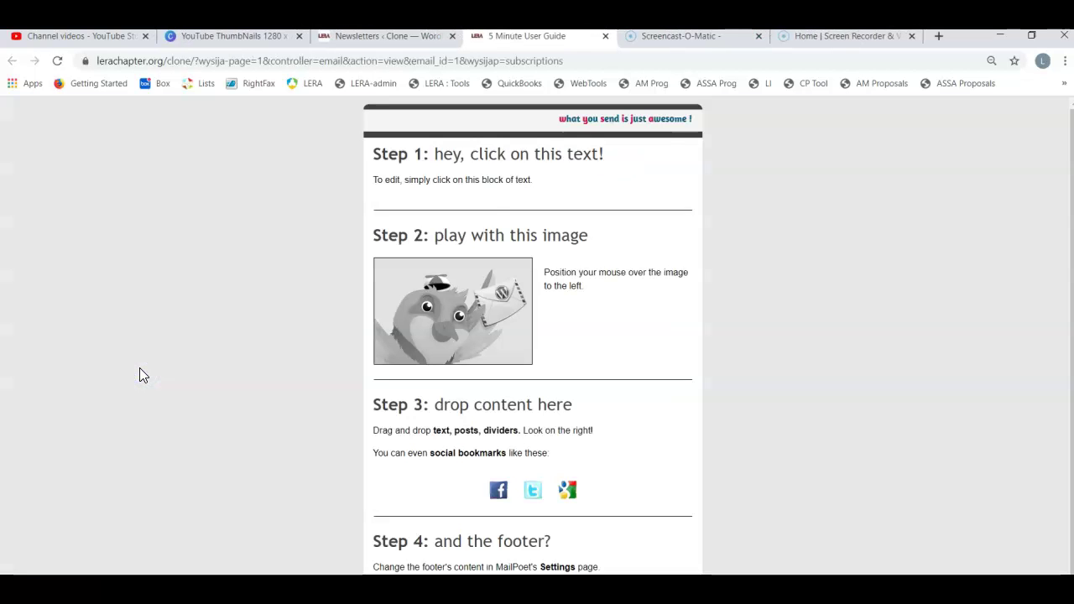
scroll(438, 193, "down", 1)
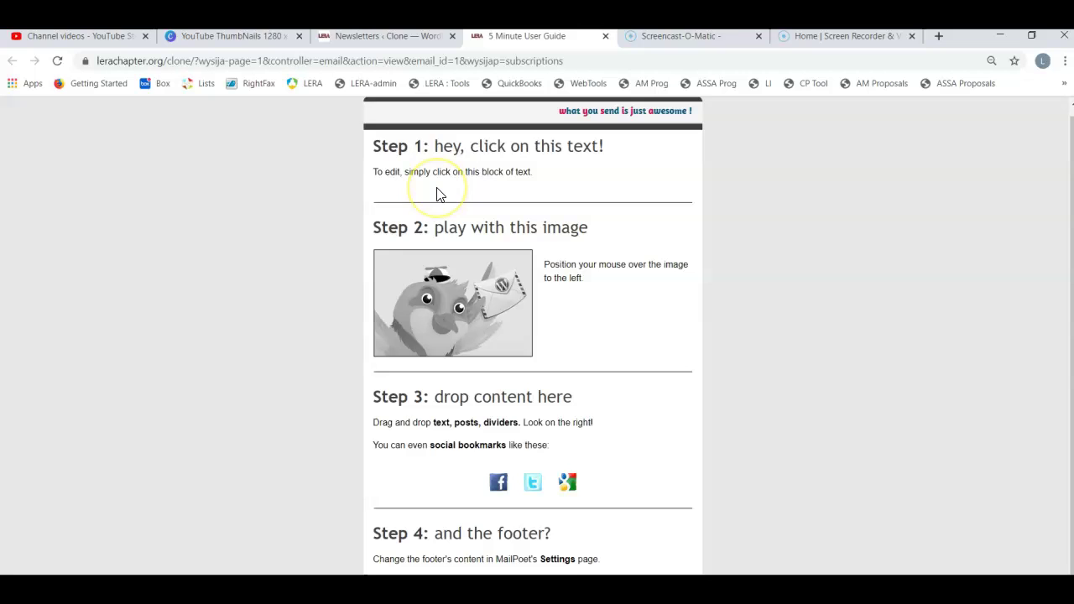
scroll(470, 210, "up", 1)
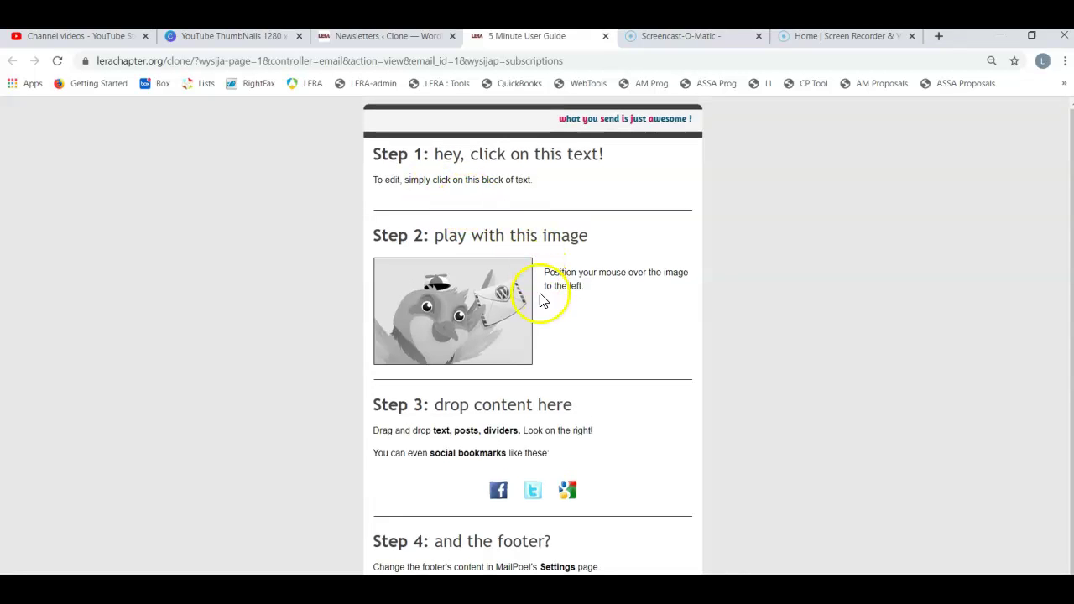
left_click(542, 353)
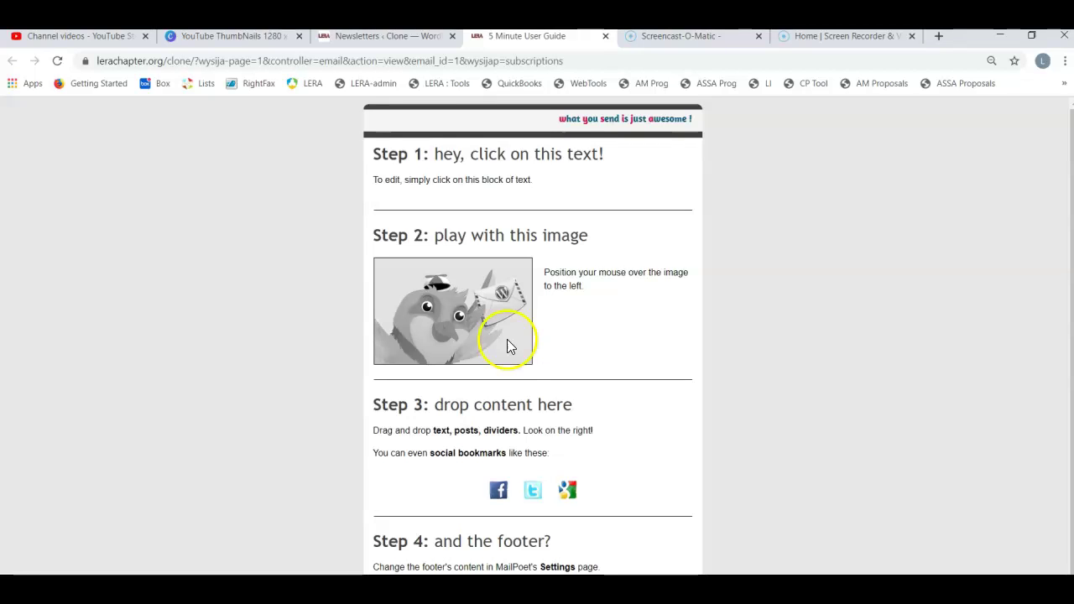
Return to the All Newsletters list, then visit the public Clone site
left_click(403, 38)
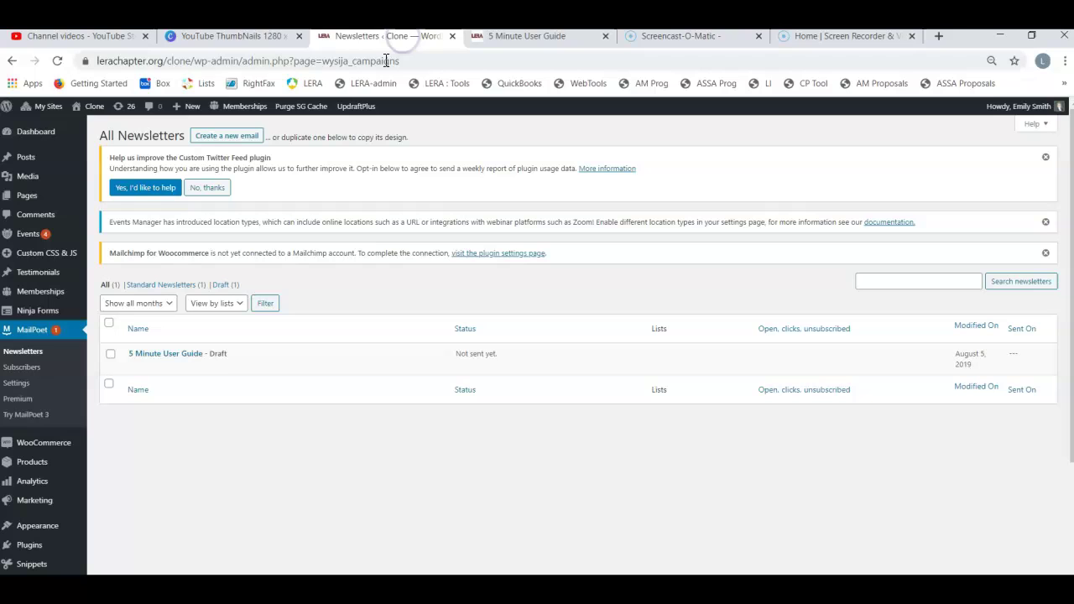
mouse_move(98, 111)
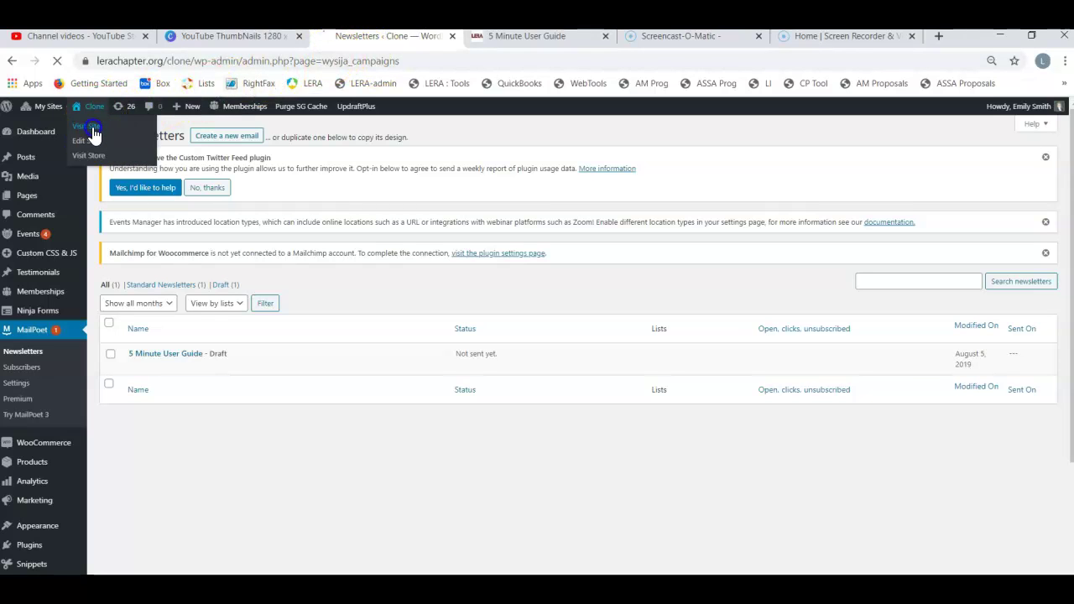
left_click(95, 132)
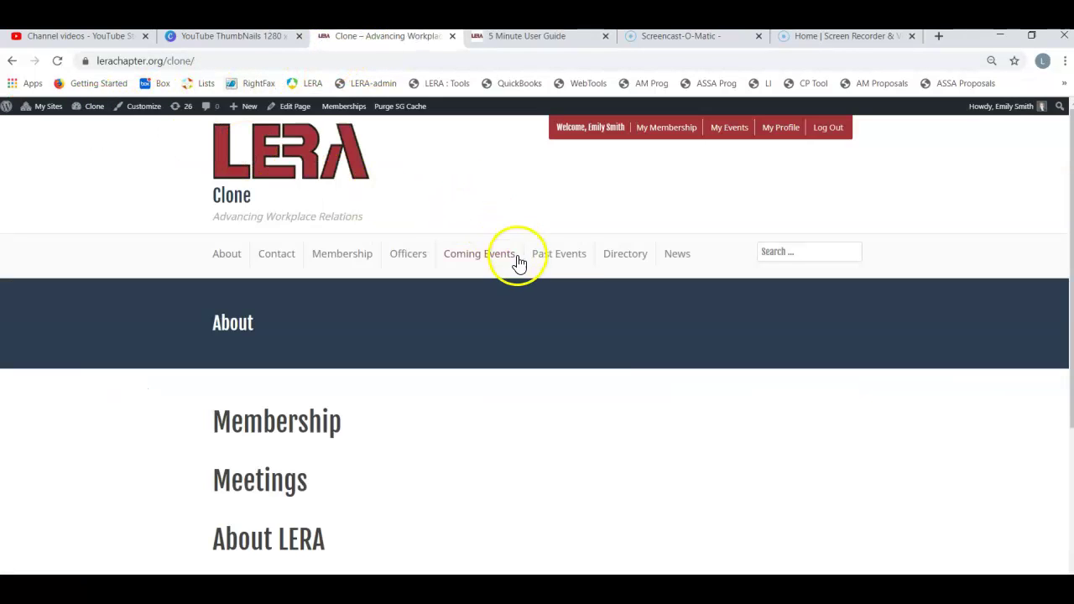
View Coming Events and Past Events, listing Future Event 1, Future Event 3 and Past Event 1
left_click(474, 263)
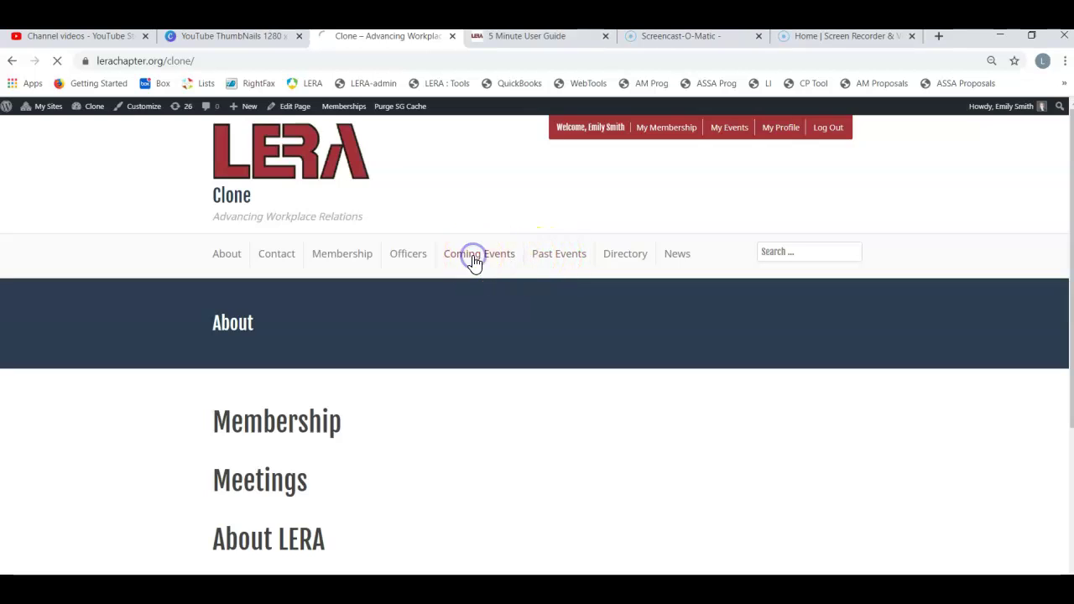
left_click(545, 263)
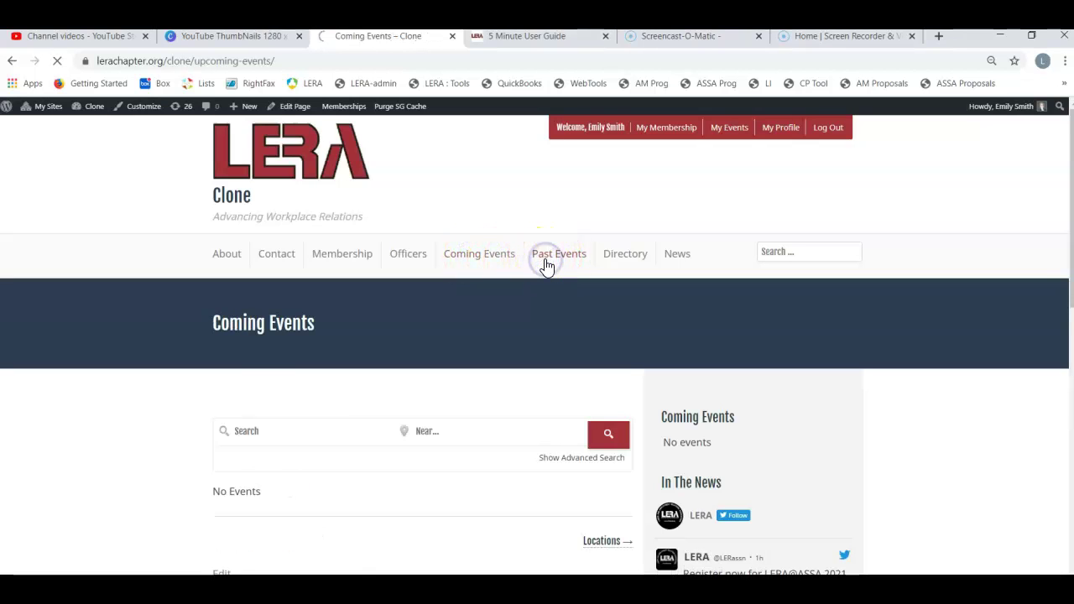
scroll(298, 444, "down", 7)
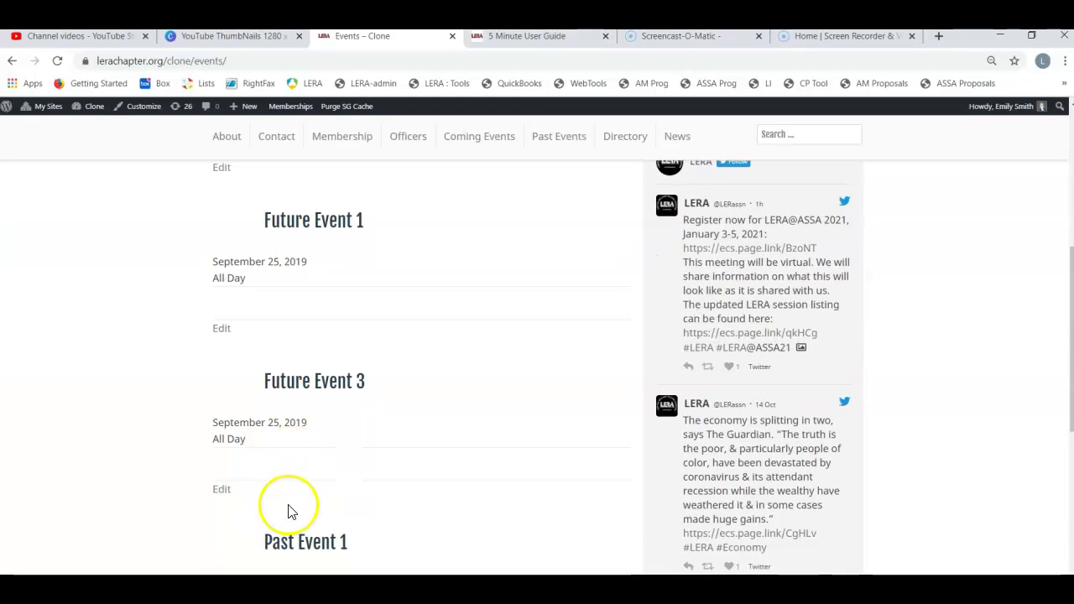
scroll(291, 495, "up", 3)
Open the Future Event 3 page and review its date, description and speakers
left_click(308, 330)
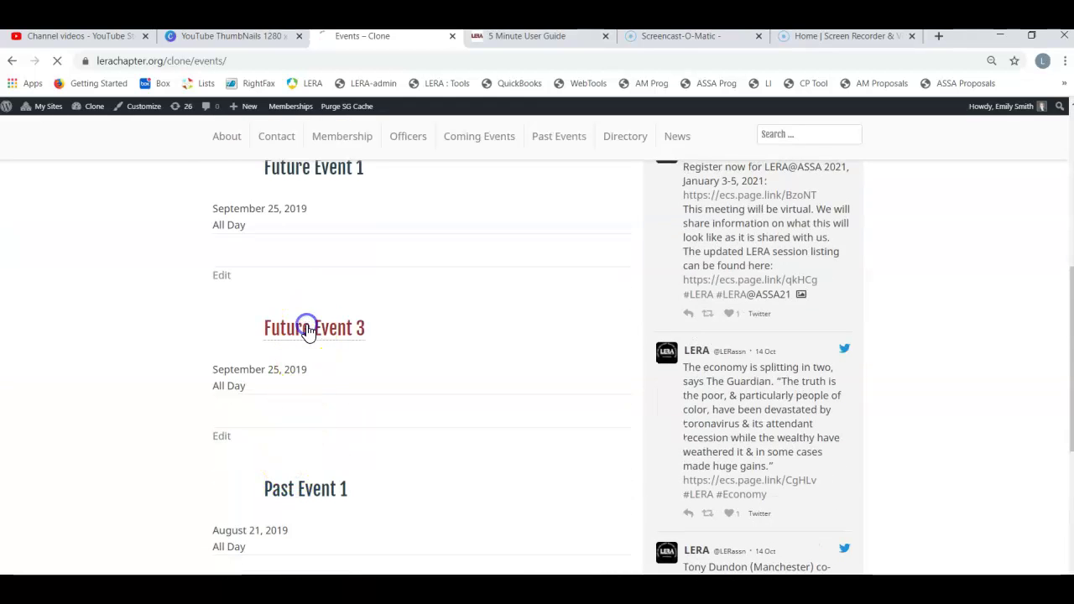
scroll(323, 394, "down", 10)
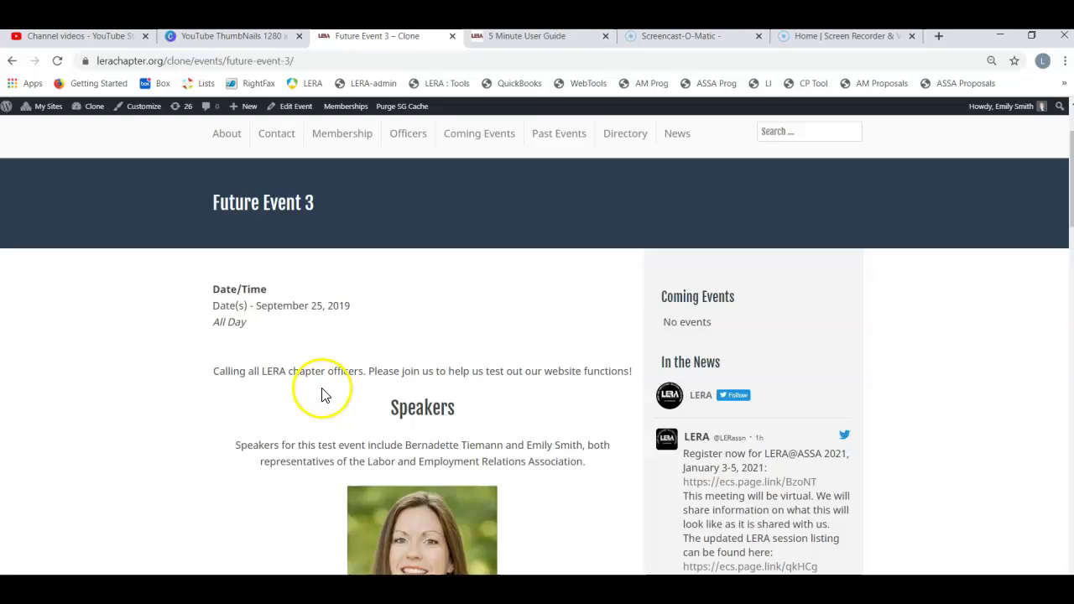
scroll(322, 388, "down", 4)
scroll(323, 392, "up", 2)
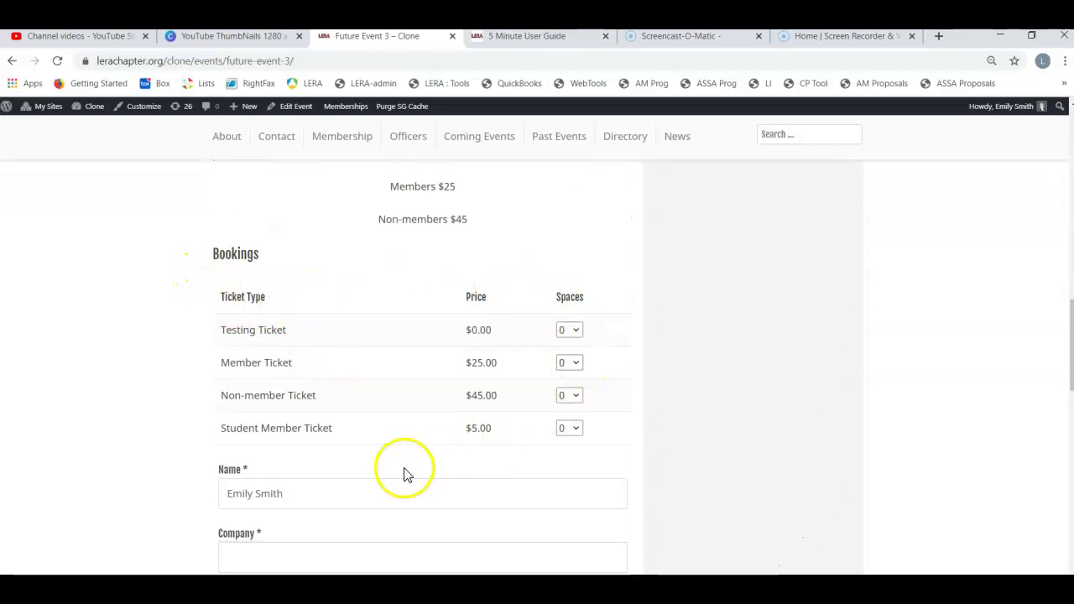
scroll(403, 473, "down", 3)
Try the booking form's Company field, review the $25/$45/$5 tickets, then return to top
left_click(259, 278)
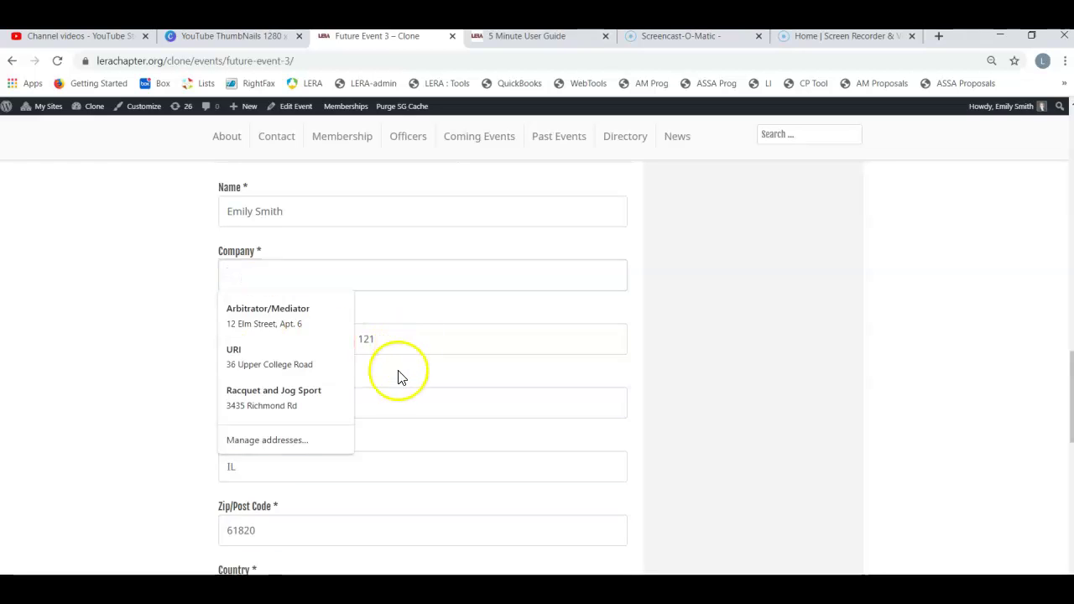
scroll(398, 377, "down", 6)
scroll(369, 419, "down", 2)
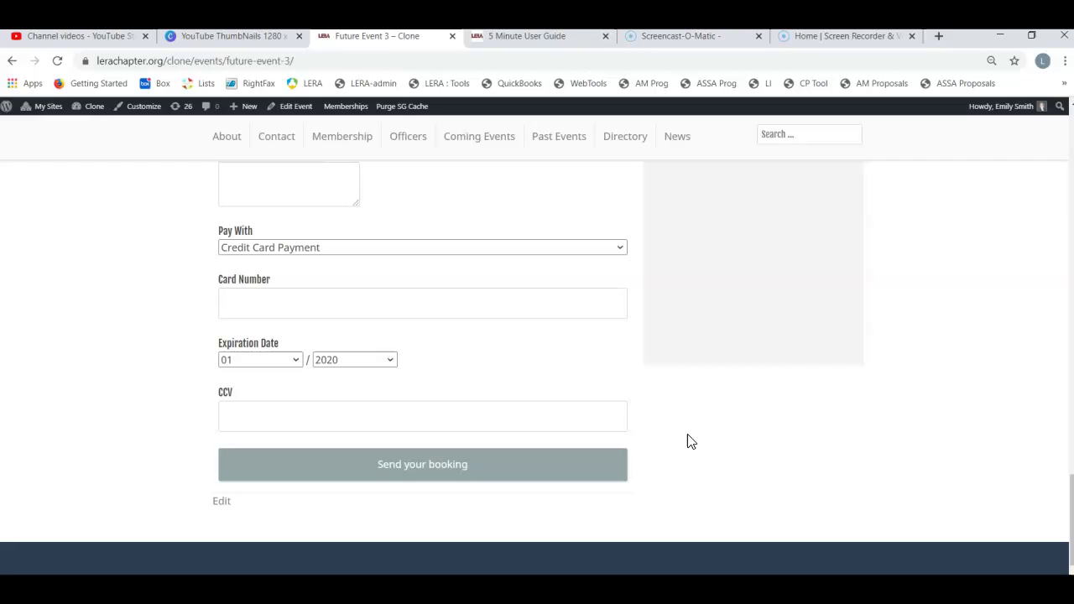
scroll(401, 342, "up", 15)
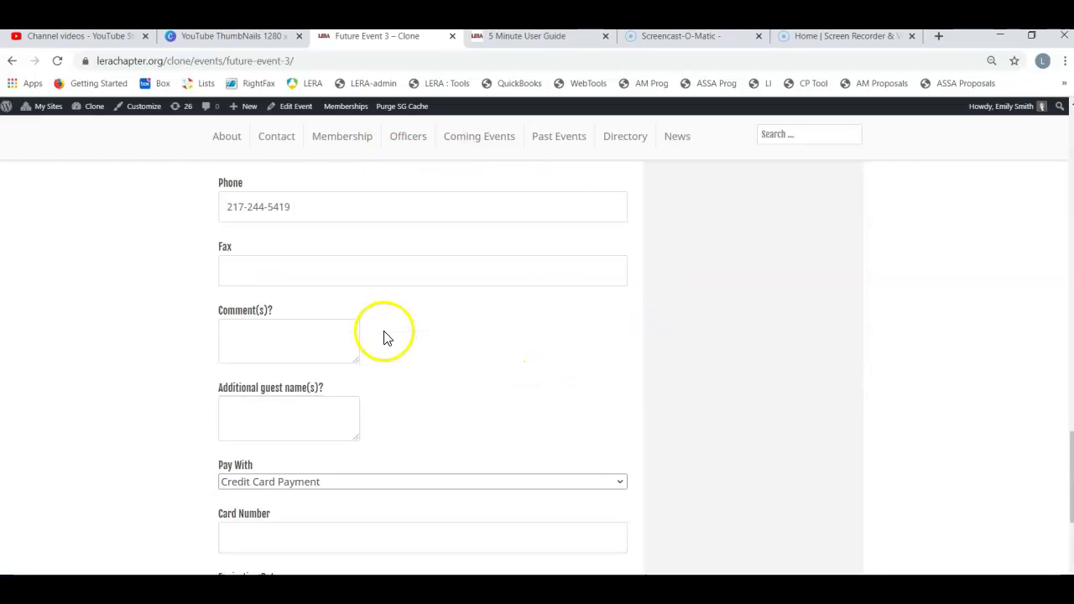
scroll(228, 294, "up", 12)
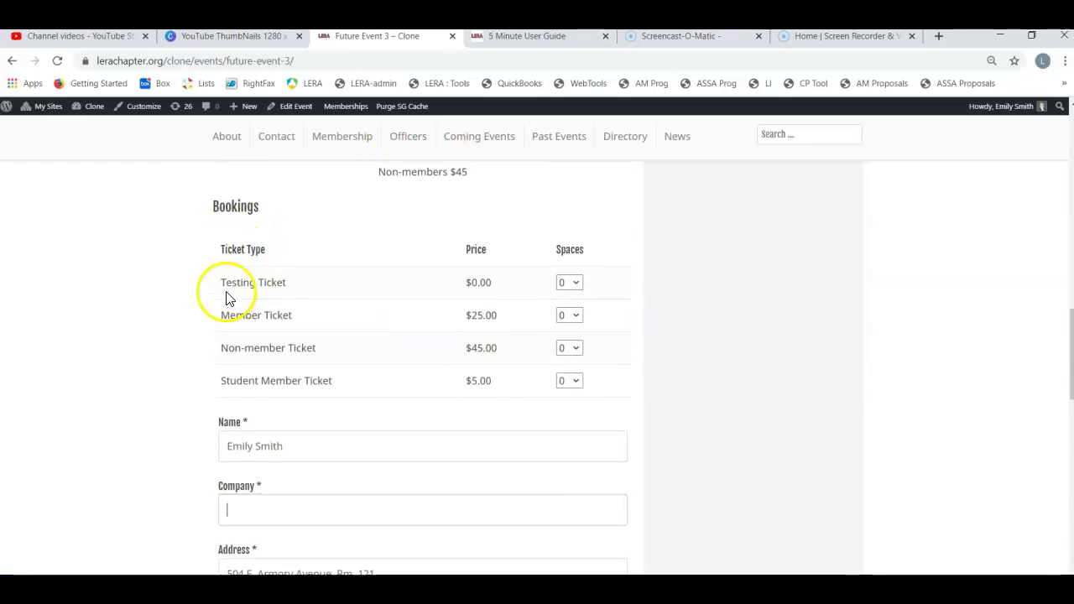
scroll(225, 293, "up", 1)
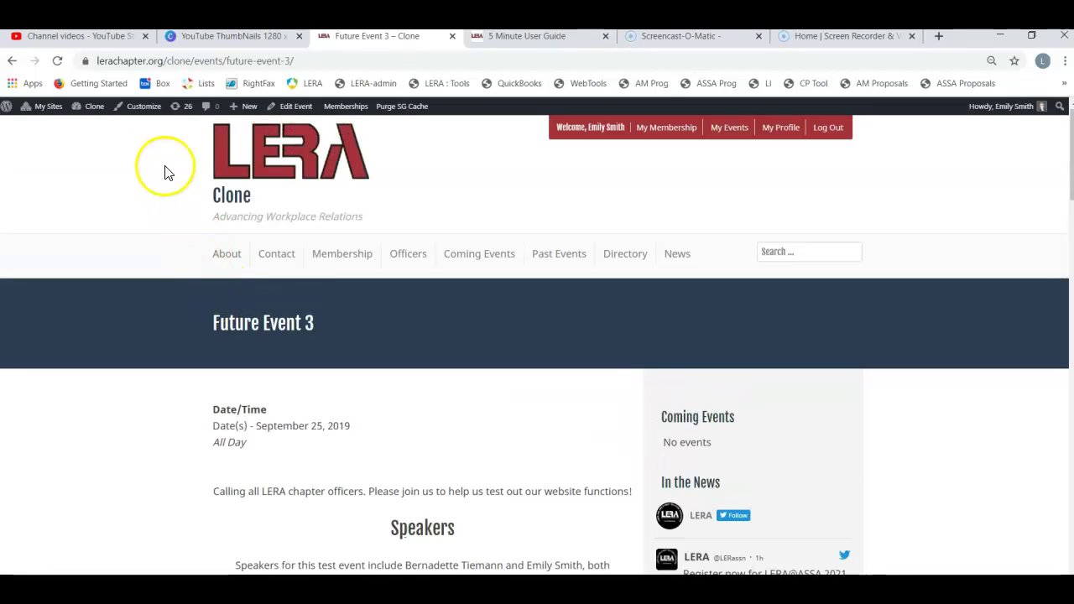
Open the Clone admin Dashboard, then the All Pages list of 27 pages
mouse_move(91, 110)
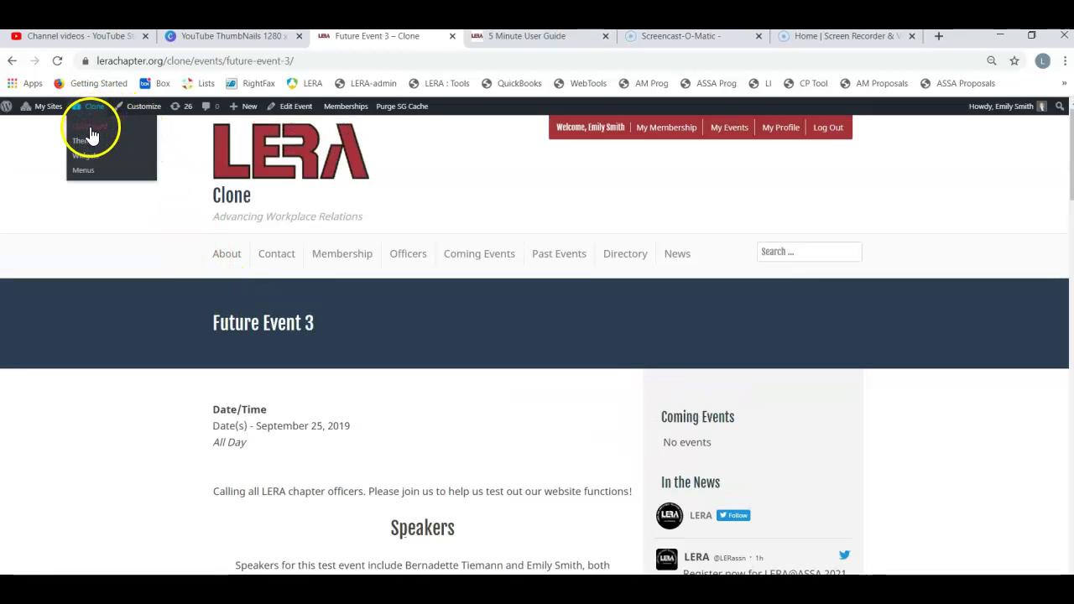
left_click(92, 130)
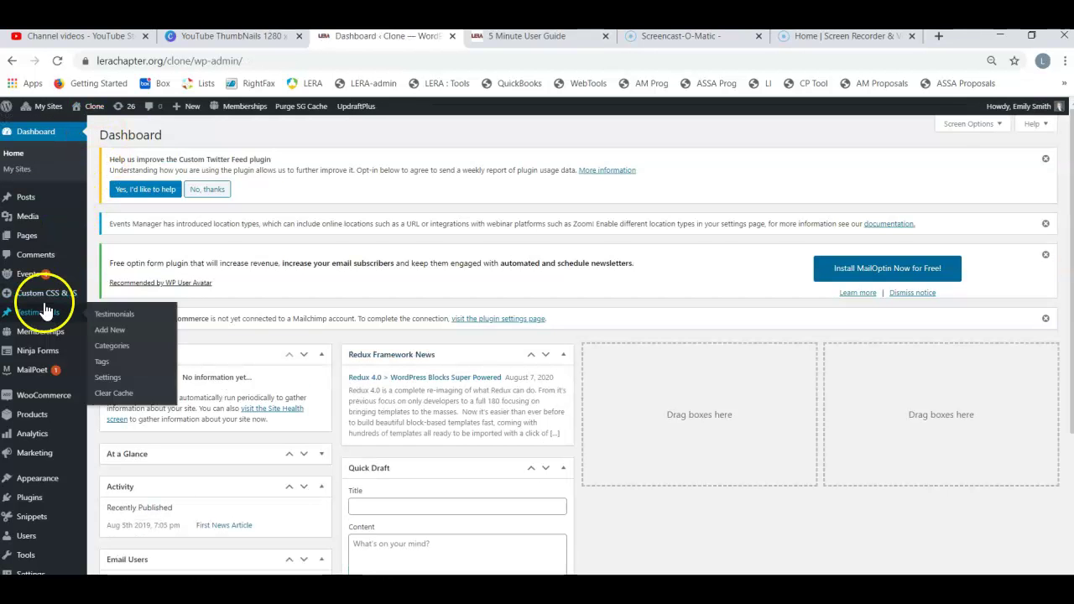
mouse_move(29, 242)
left_click(103, 239)
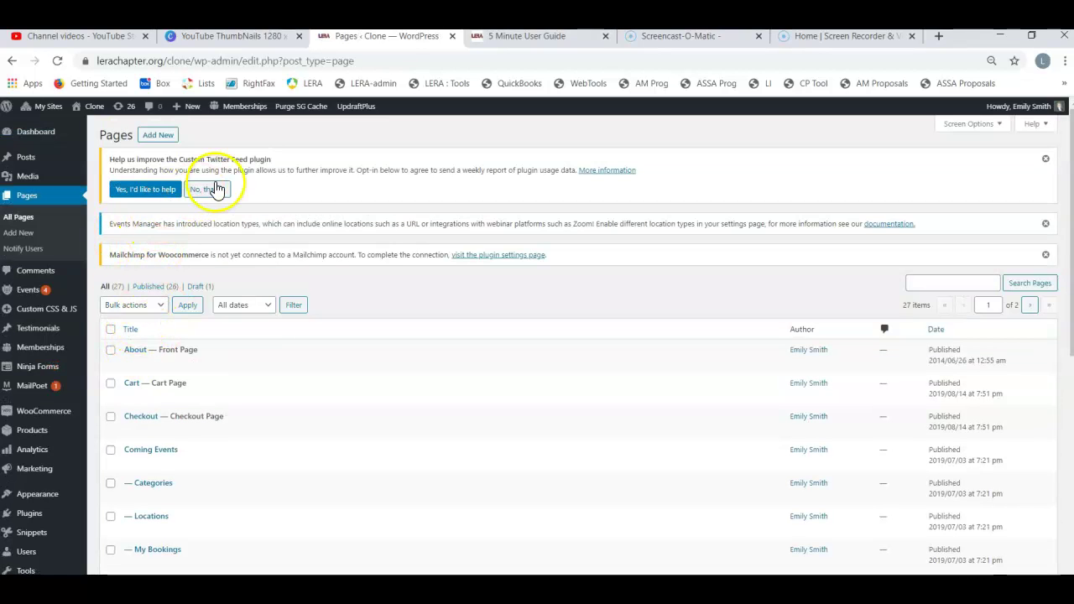
Create page 'Test Page 1' with lines 'Content Header', 'paragraph text here' and 'Photo'
left_click(163, 137)
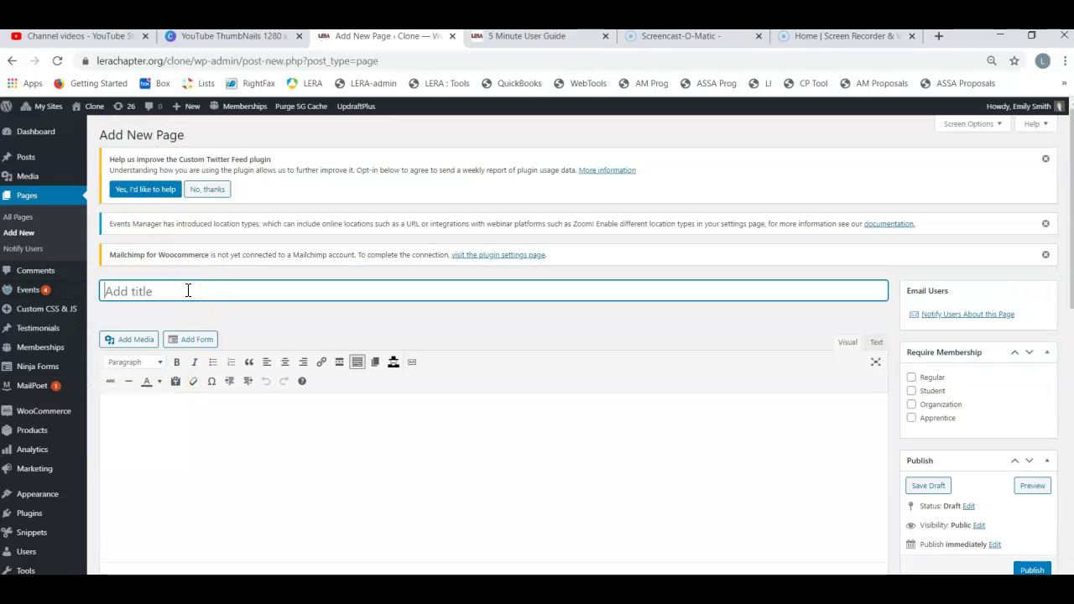
type("Test Page ")
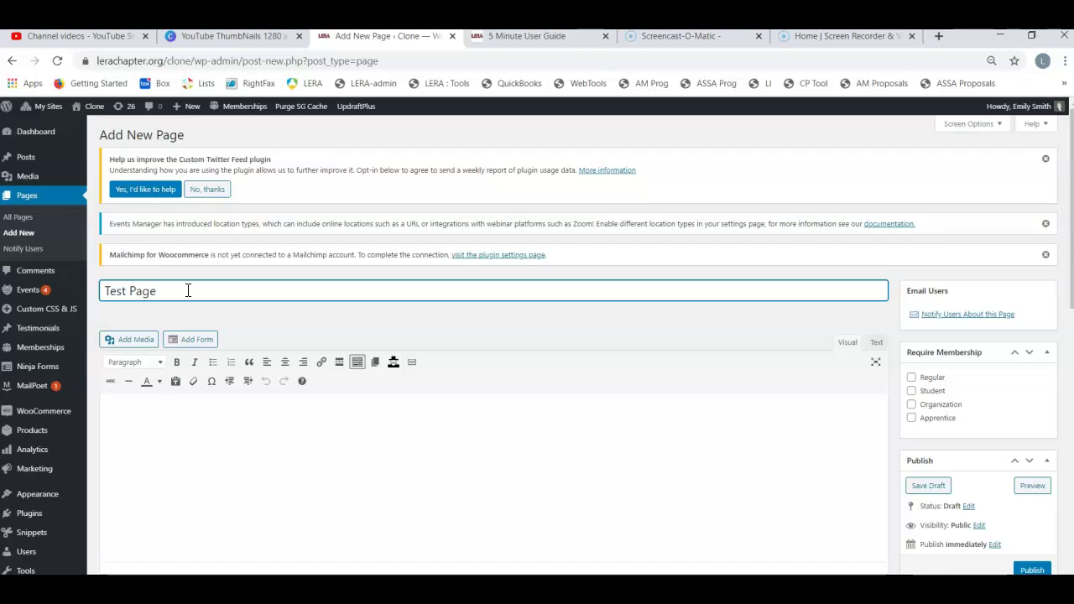
type("1")
key("Tab")
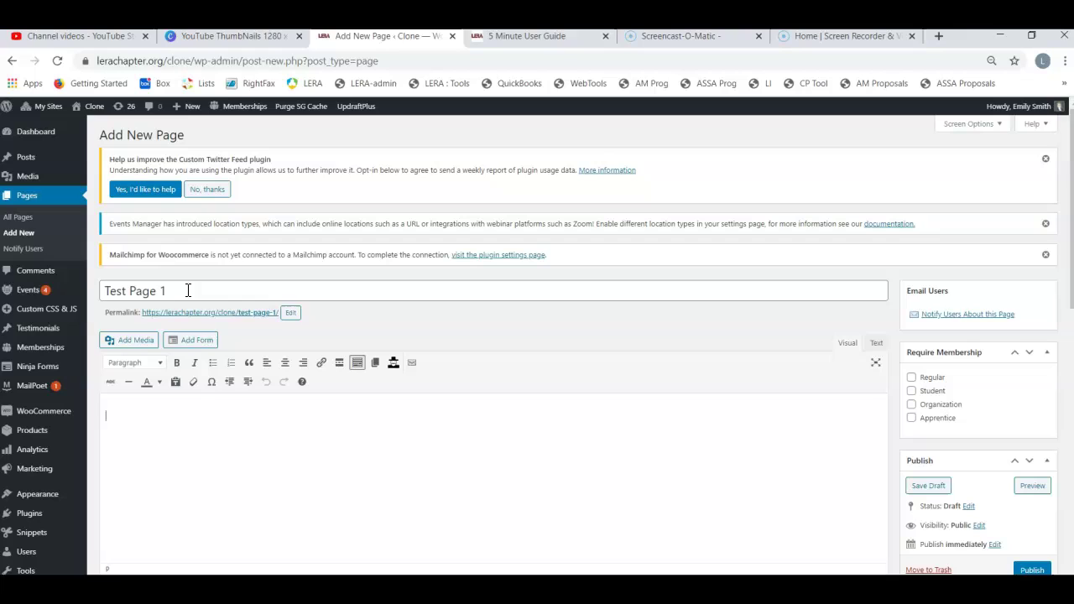
type("Content Header")
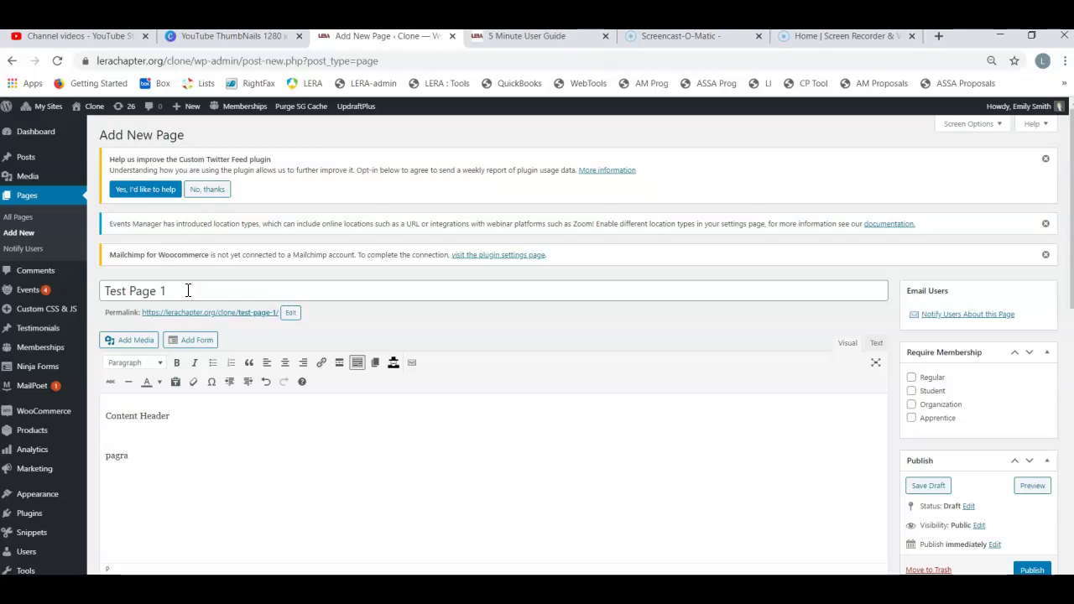
type("graph text here")
key("Return")
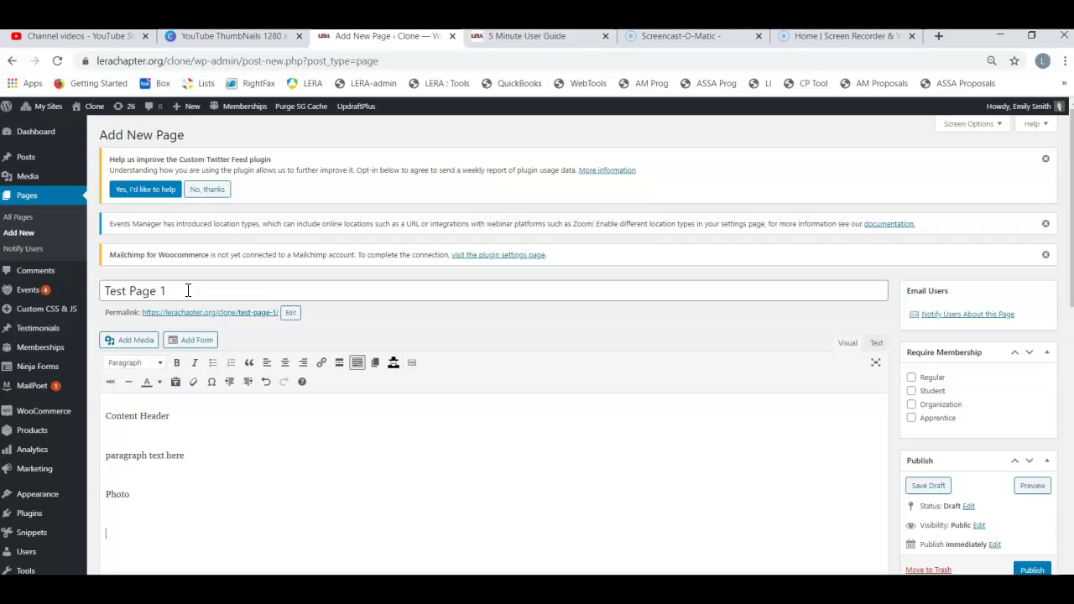
left_click(100, 413)
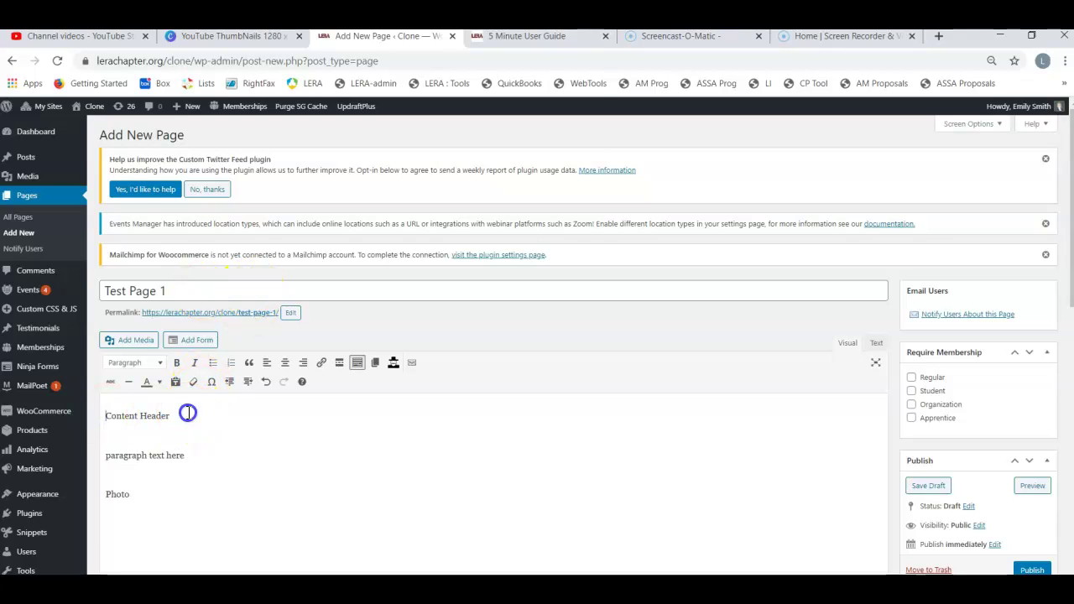
left_click_drag(187, 412, 106, 416)
Make 'Content Header' a Heading 2, then select the paragraph line and the word 'Photo'
left_click(159, 363)
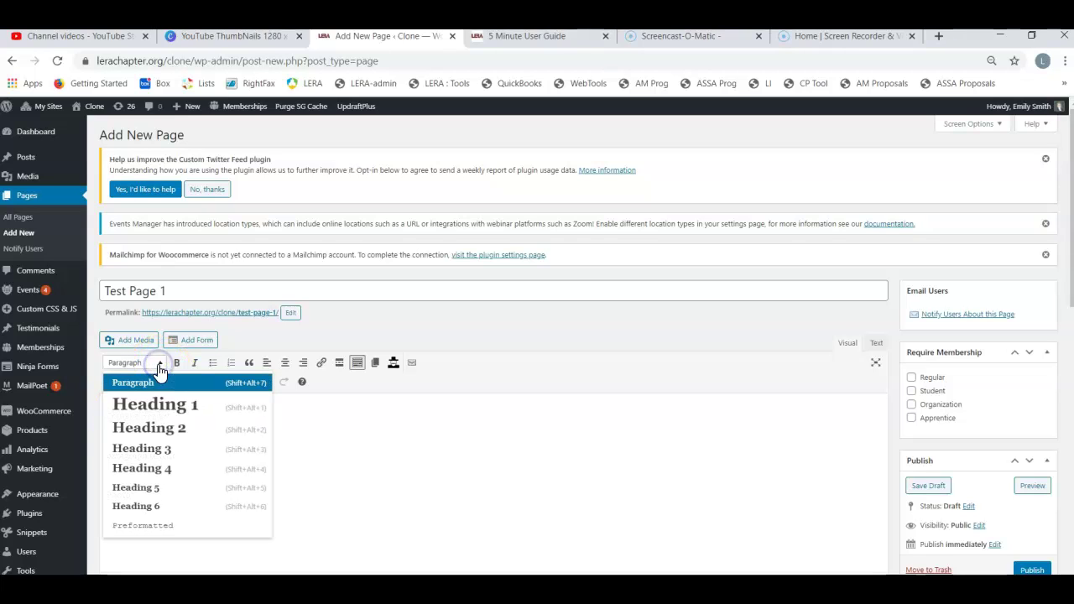
left_click(149, 428)
left_click_drag(124, 455, 224, 459)
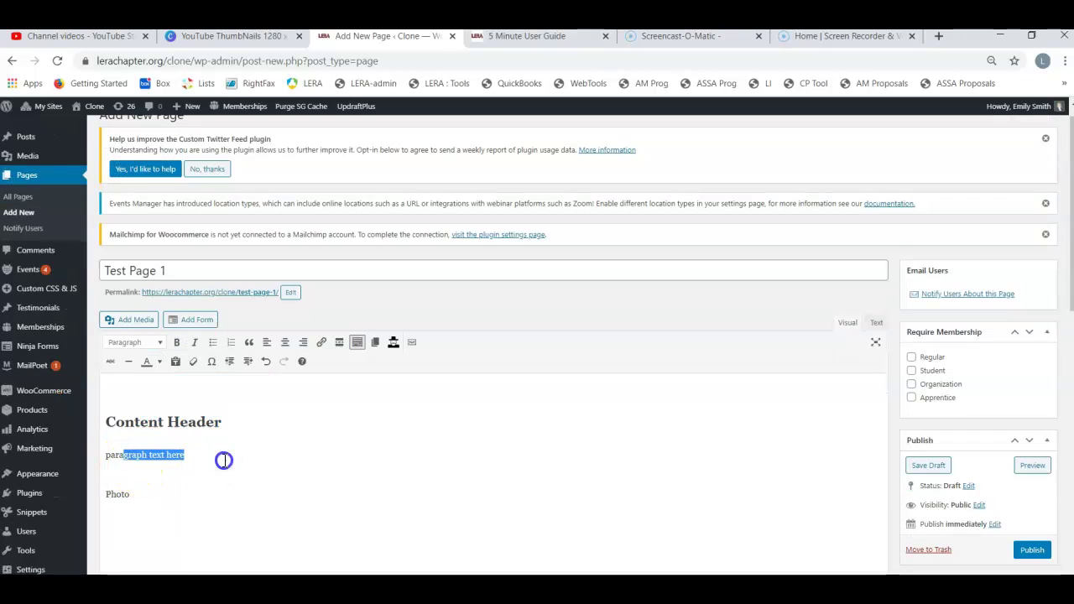
left_click(123, 457)
left_click_drag(122, 457, 221, 461)
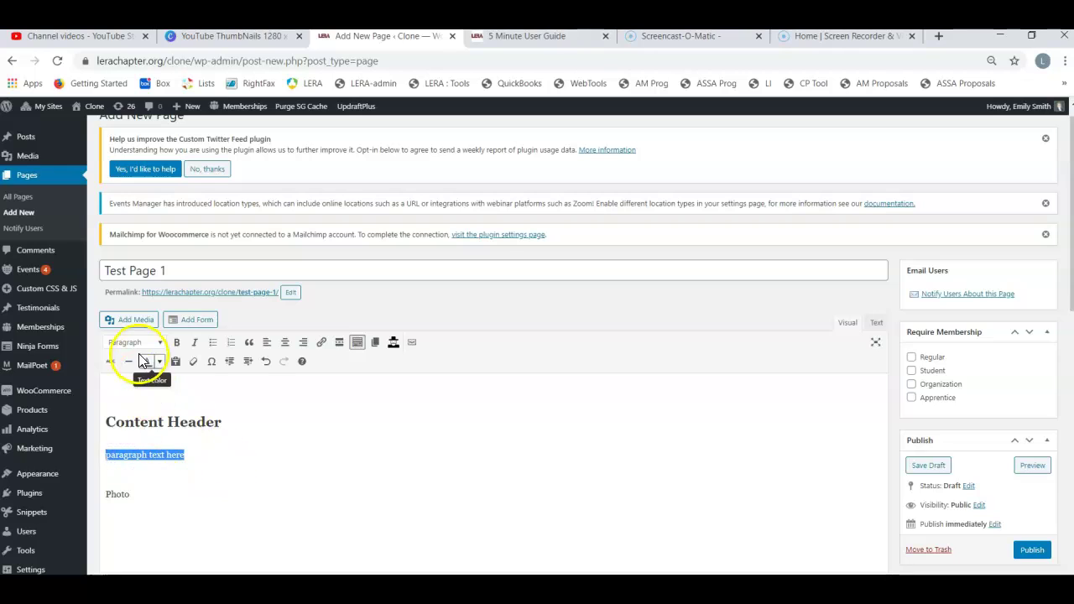
double_click(120, 497)
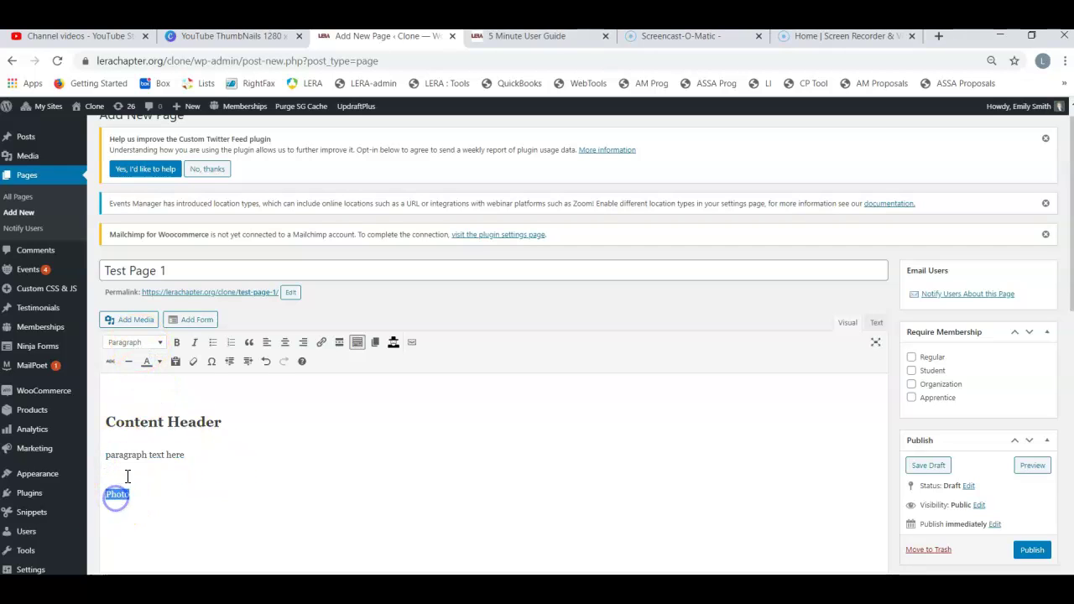
Replace 'Photo' with the portrait photo from the media library, aligned center
left_click(127, 324)
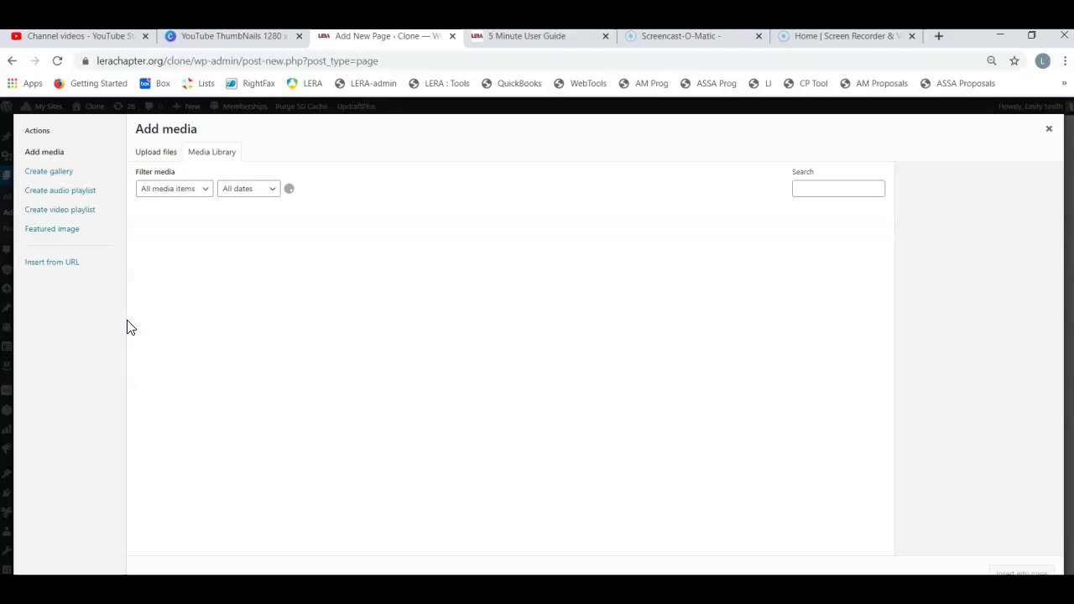
left_click(276, 267)
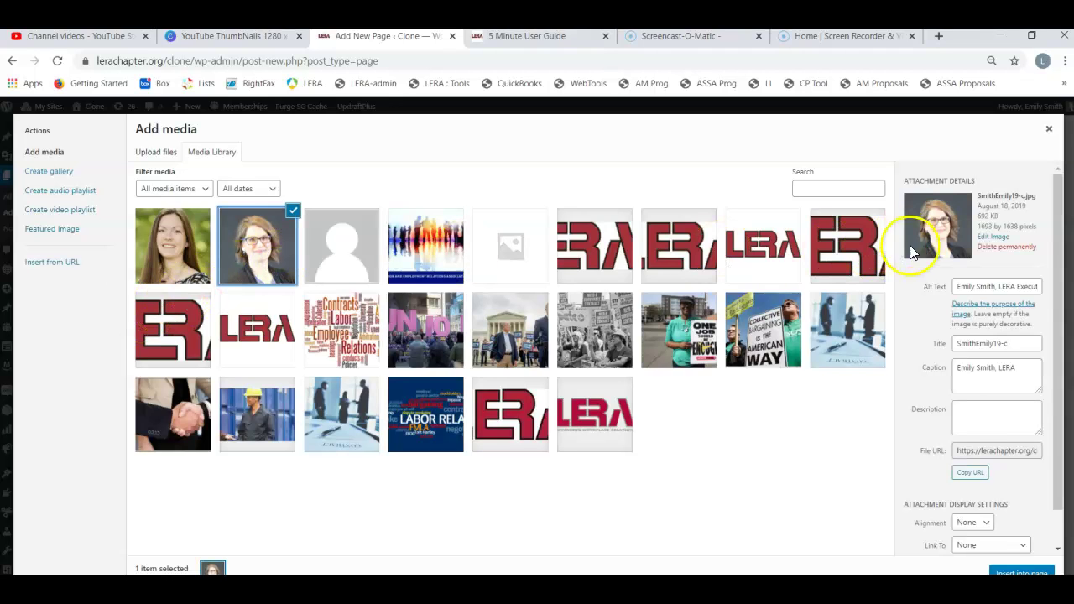
left_click(1019, 571)
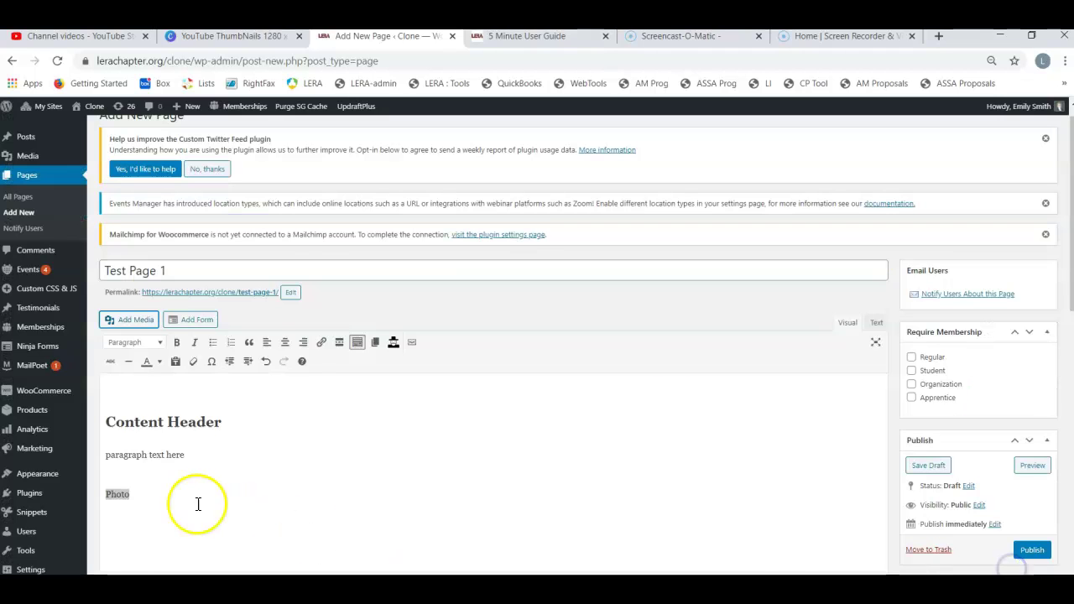
left_click(167, 518)
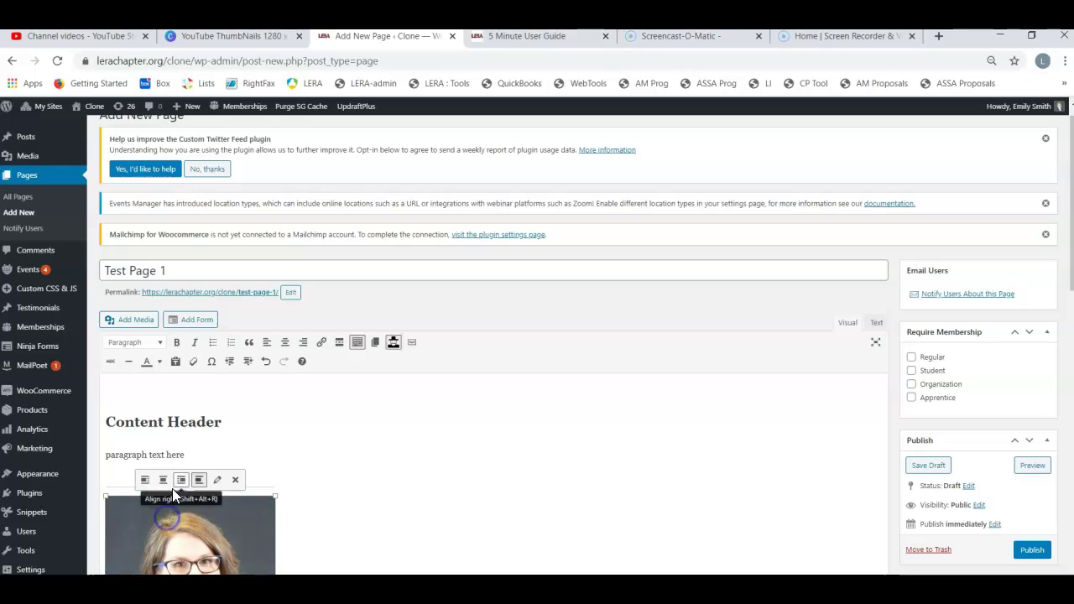
left_click(215, 479)
left_click(255, 267)
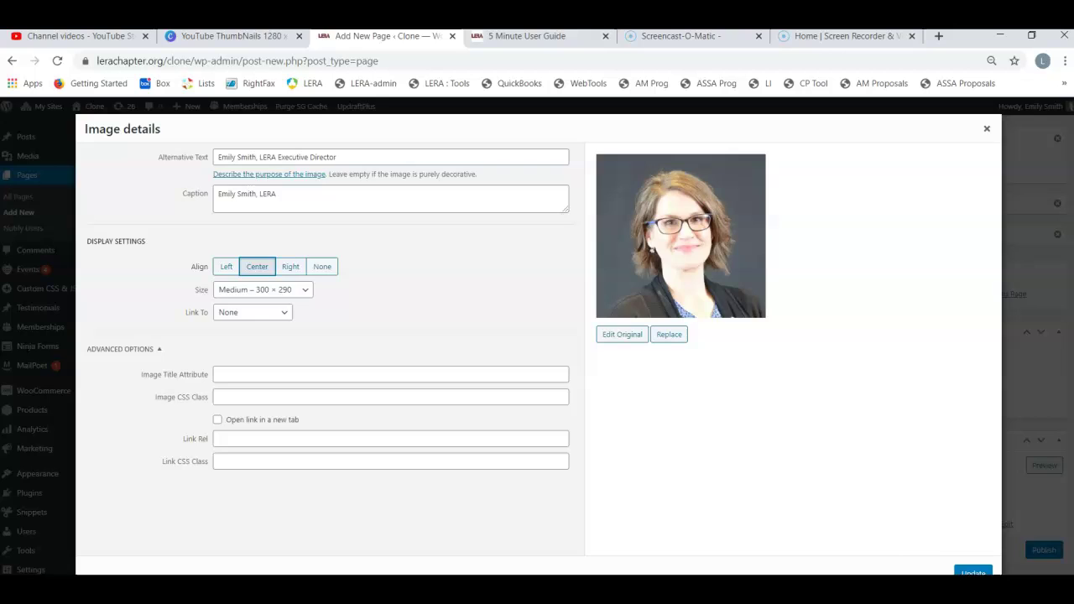
left_click(972, 572)
Center the heading and paragraph, publish Test Page 1, and view it live
left_click_drag(106, 423, 288, 559)
left_click(284, 342)
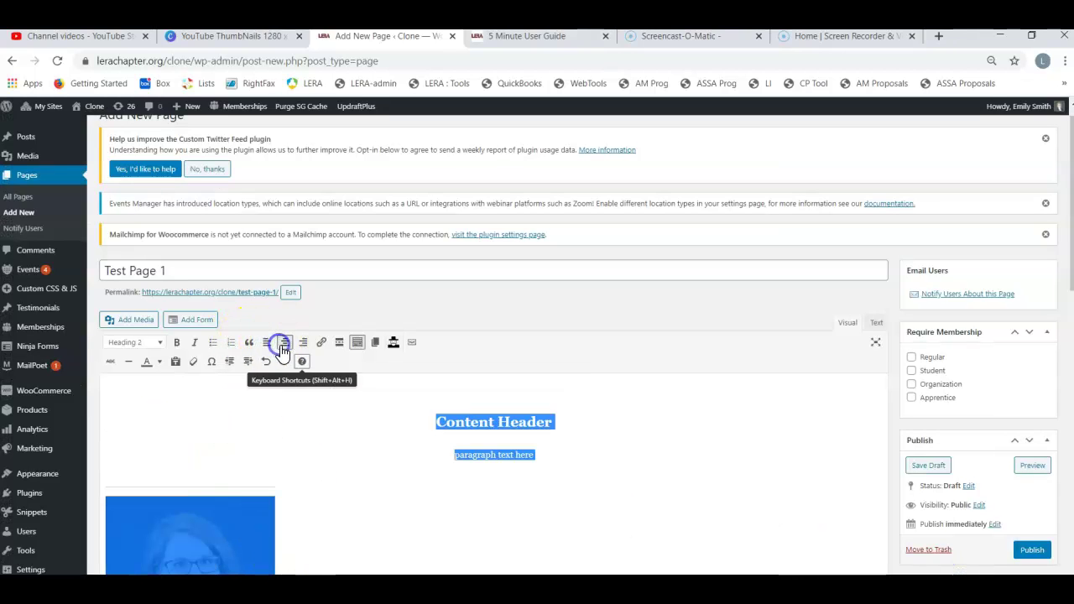
left_click(195, 501)
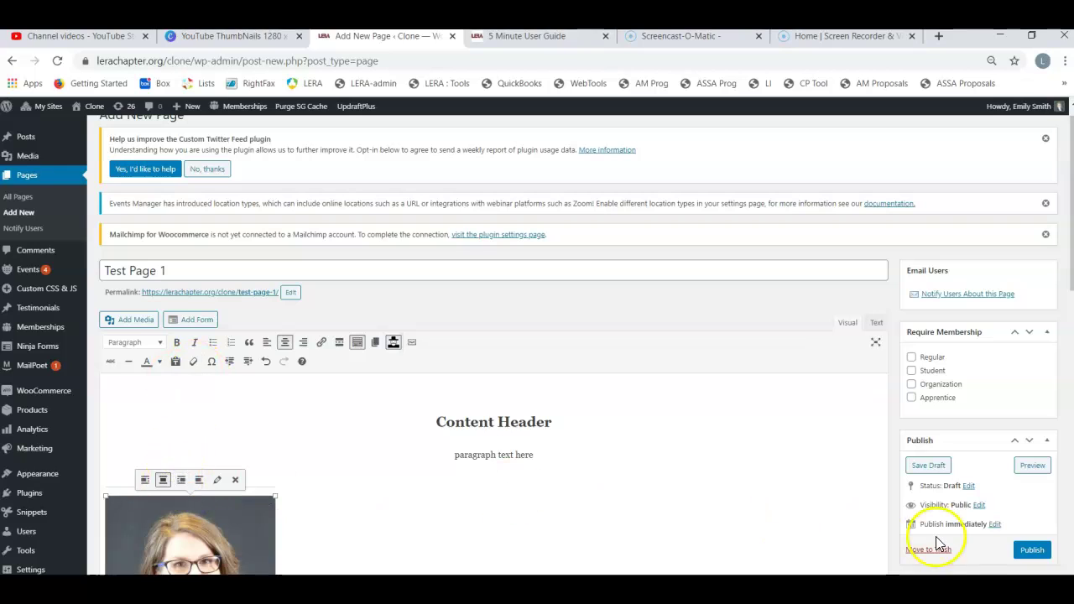
left_click(1032, 550)
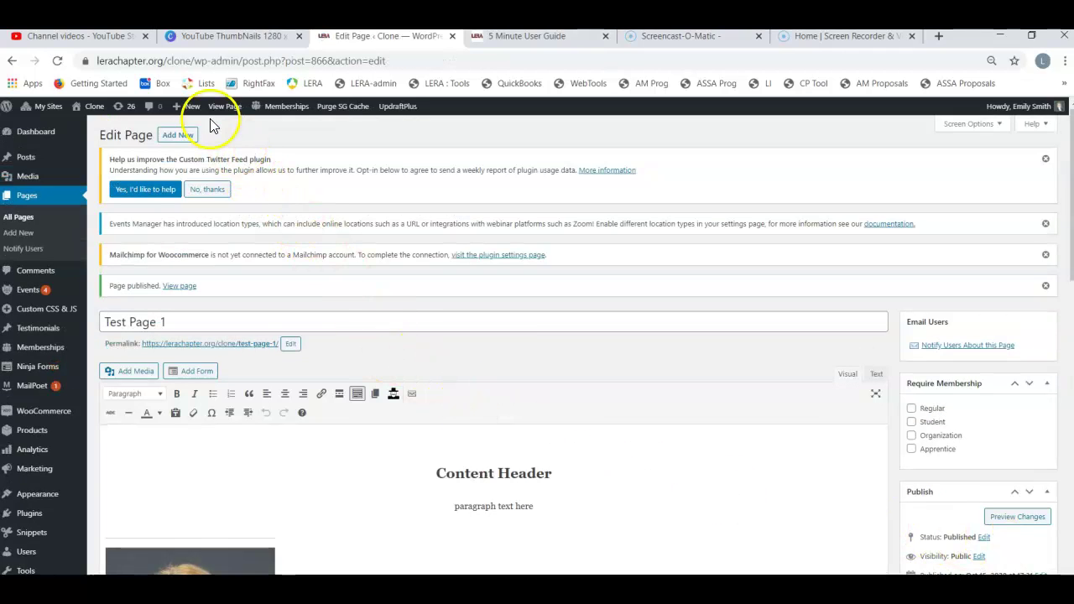
left_click(220, 111)
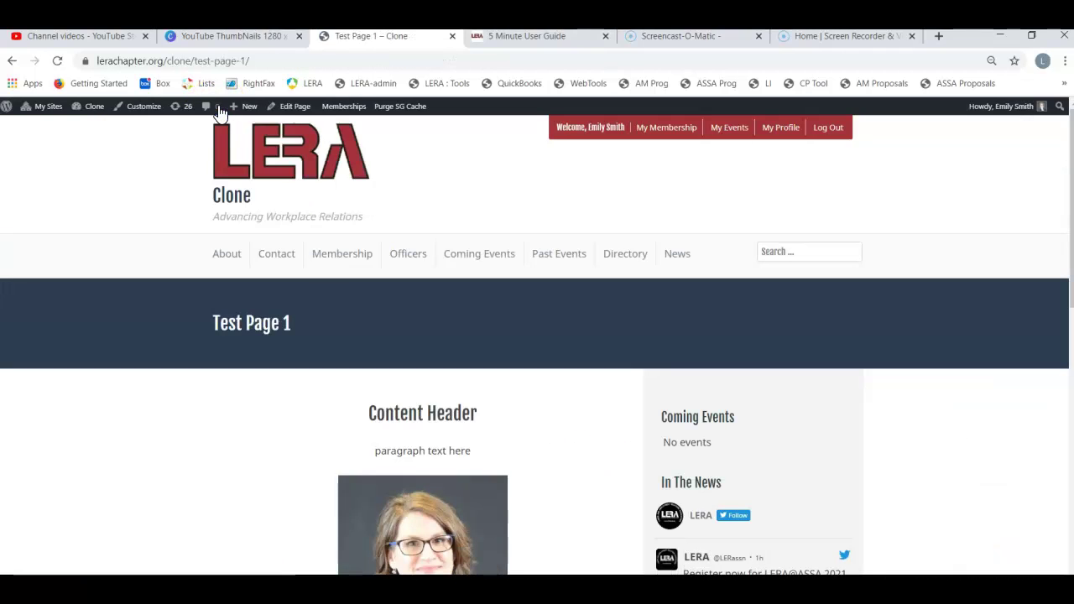
scroll(369, 446, "down", 1)
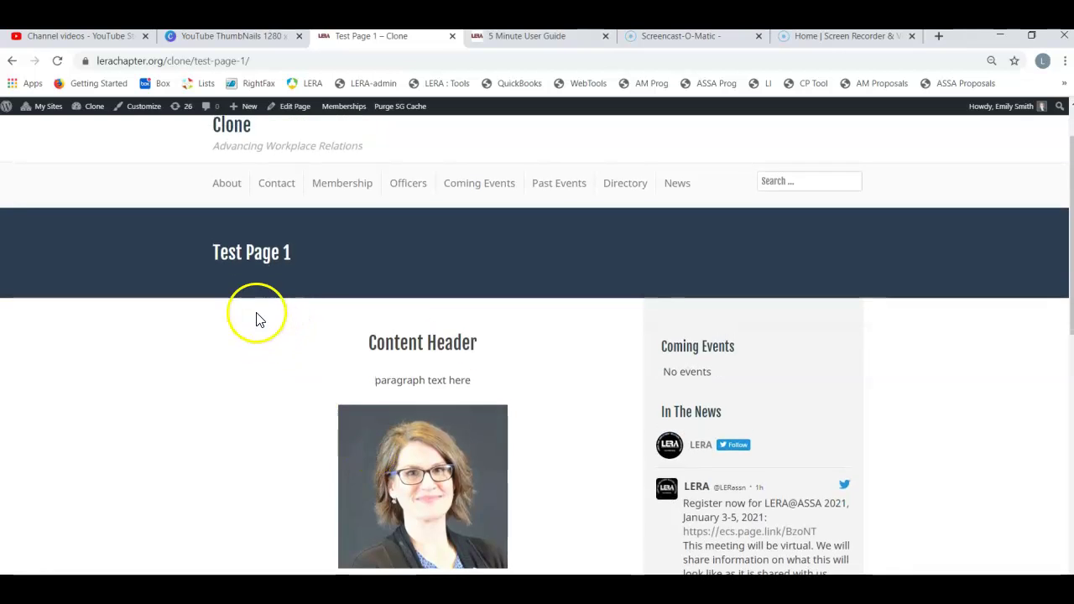
left_click_drag(369, 339, 526, 472)
left_click(559, 458)
scroll(537, 503, "down", 1)
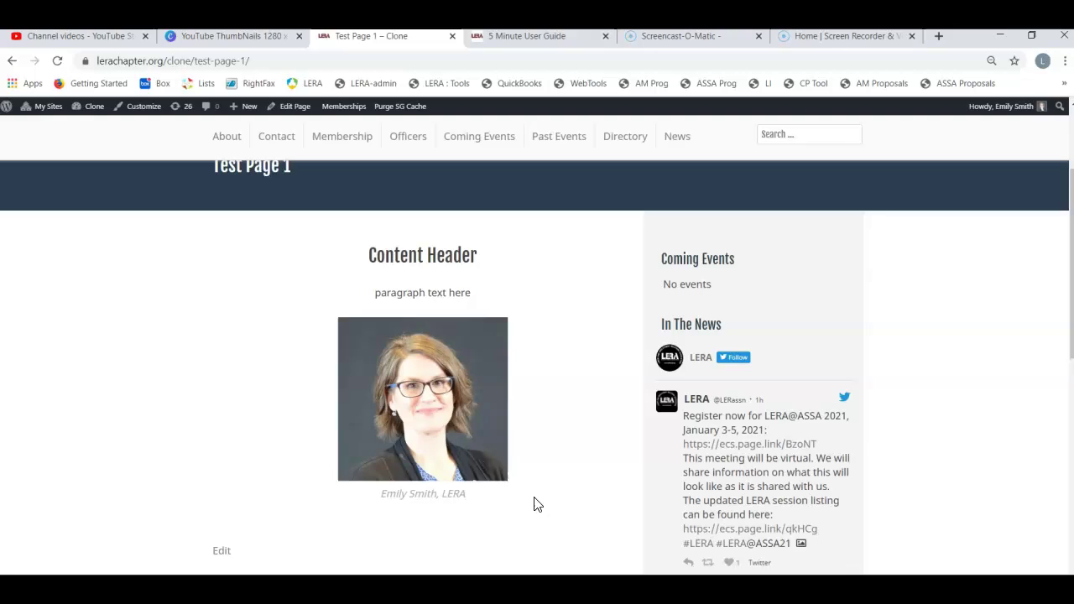
scroll(537, 504, "down", 1)
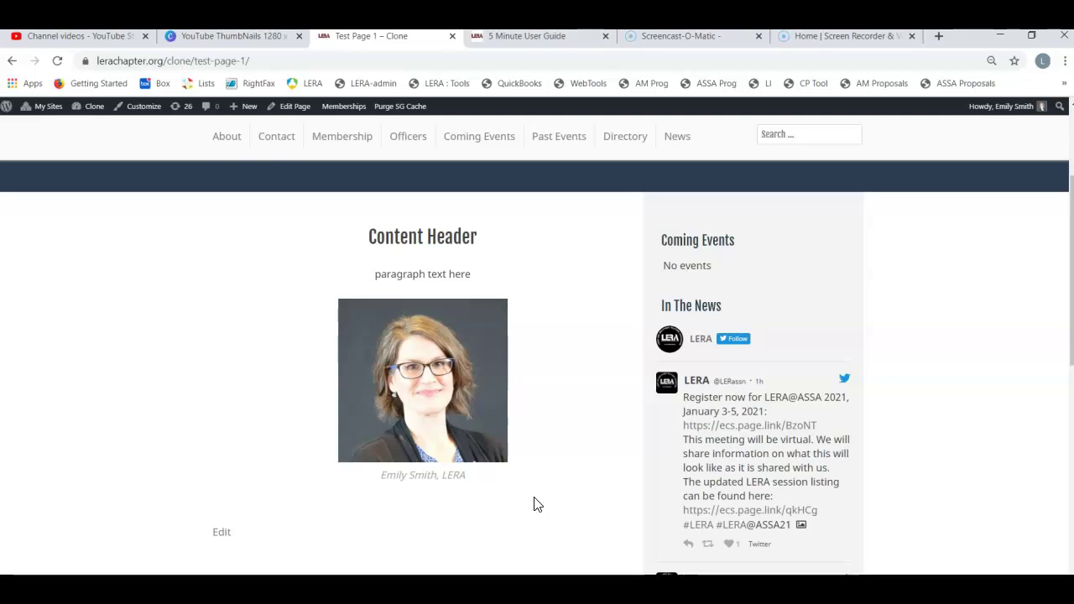
scroll(534, 504, "up", 1)
left_click(543, 518)
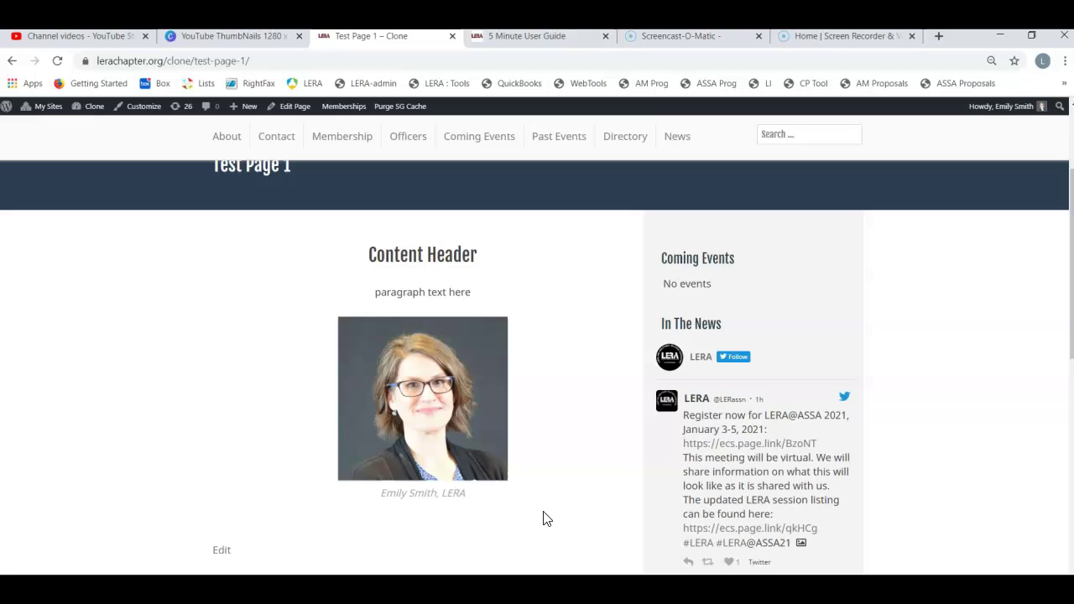
scroll(543, 518, "down", 1)
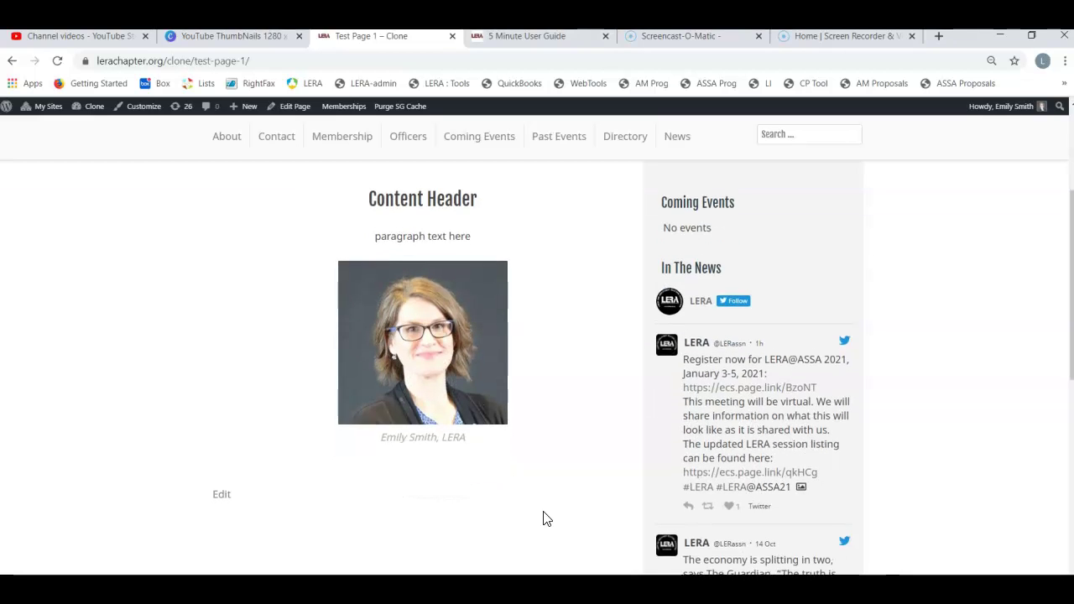
scroll(543, 515, "up", 4)
left_click(436, 371)
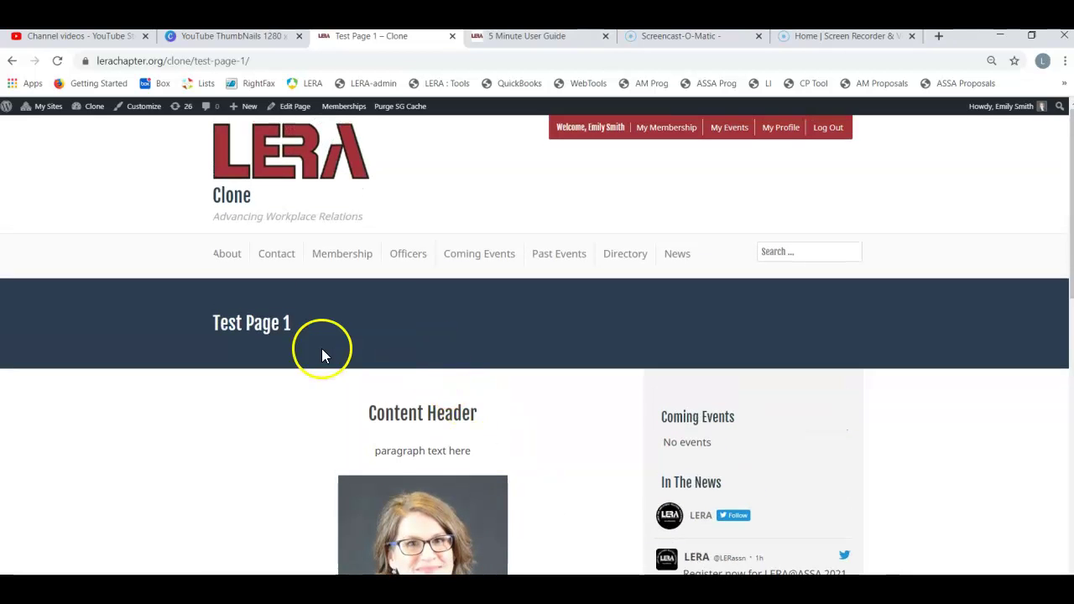